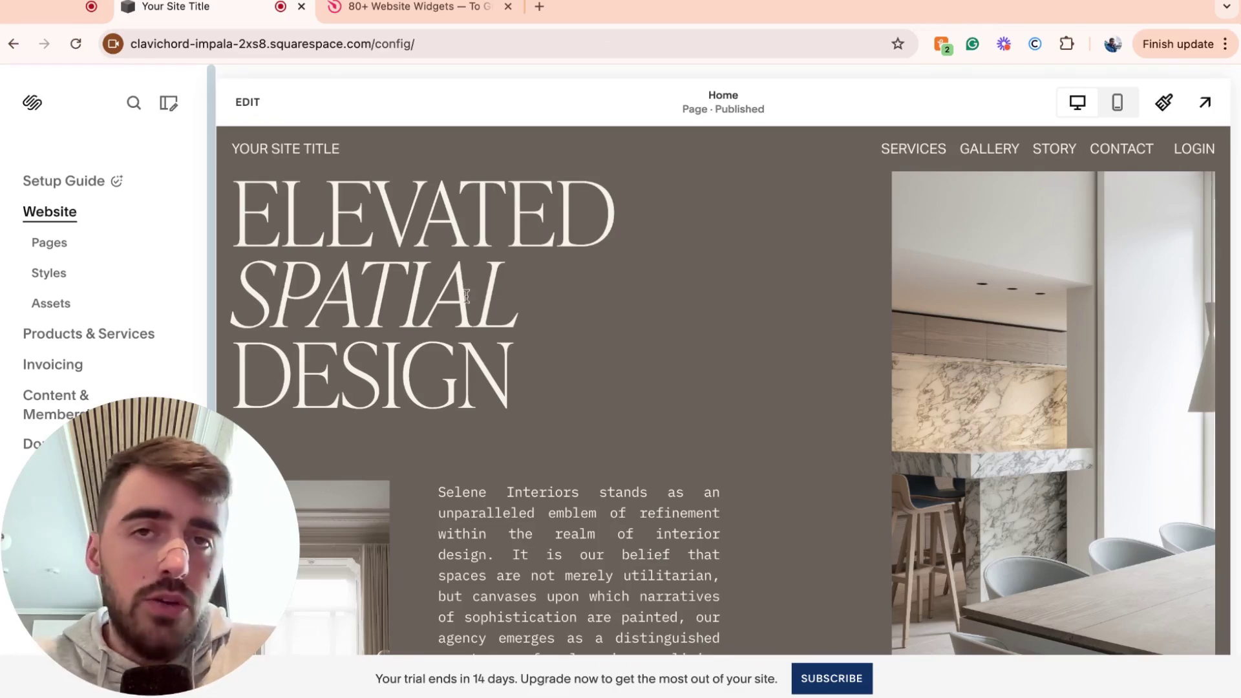
Switch from the Squarespace editor to the Elfsight website tab.
left_click(429, 14)
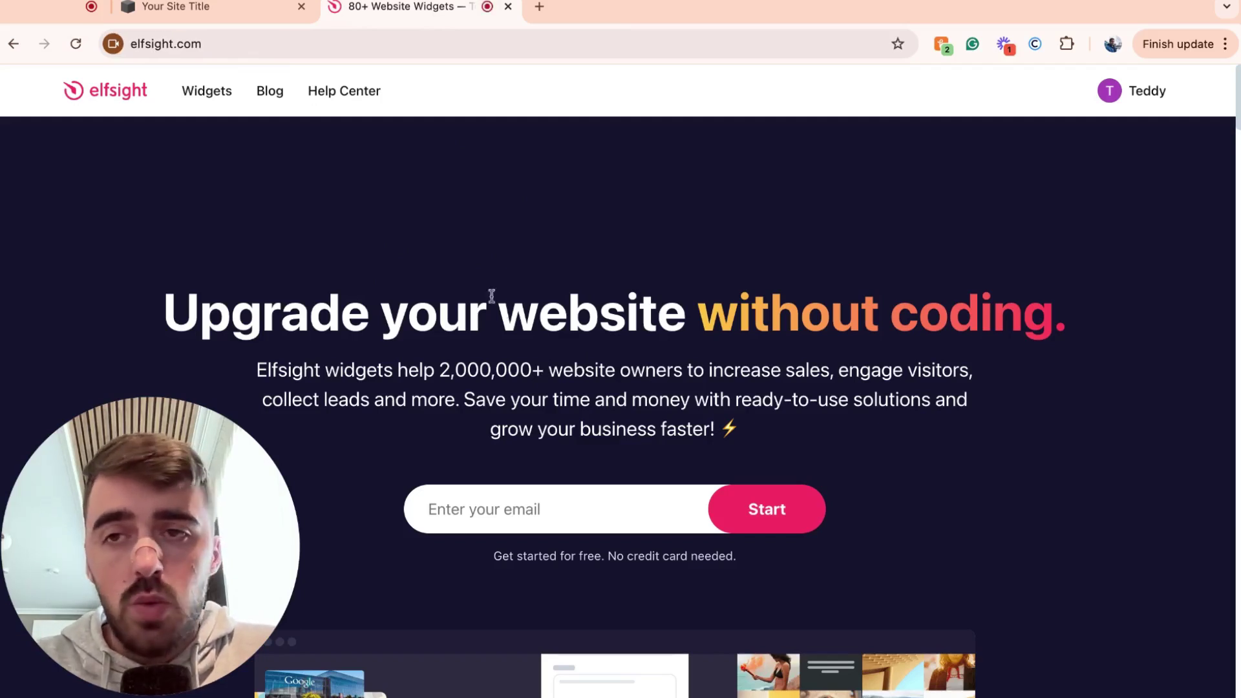
Open the WhatsApp Chat widget page from the Widgets menu's Chats list.
mouse_move(210, 94)
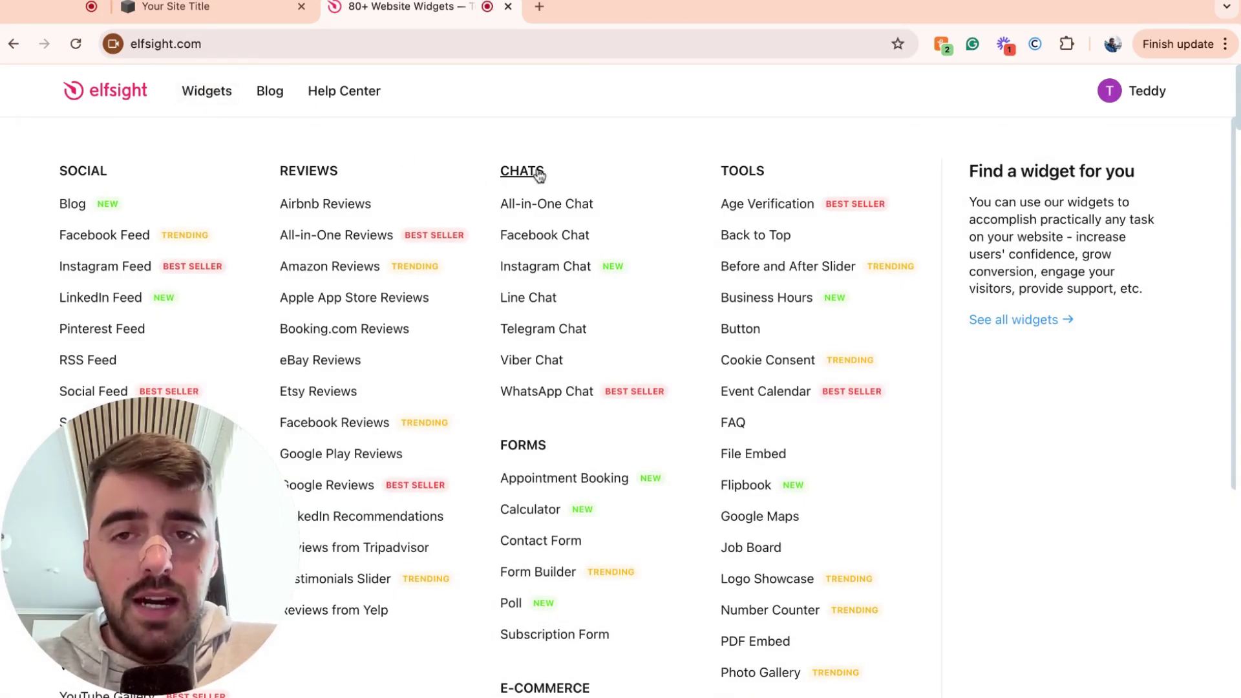
left_click(556, 393)
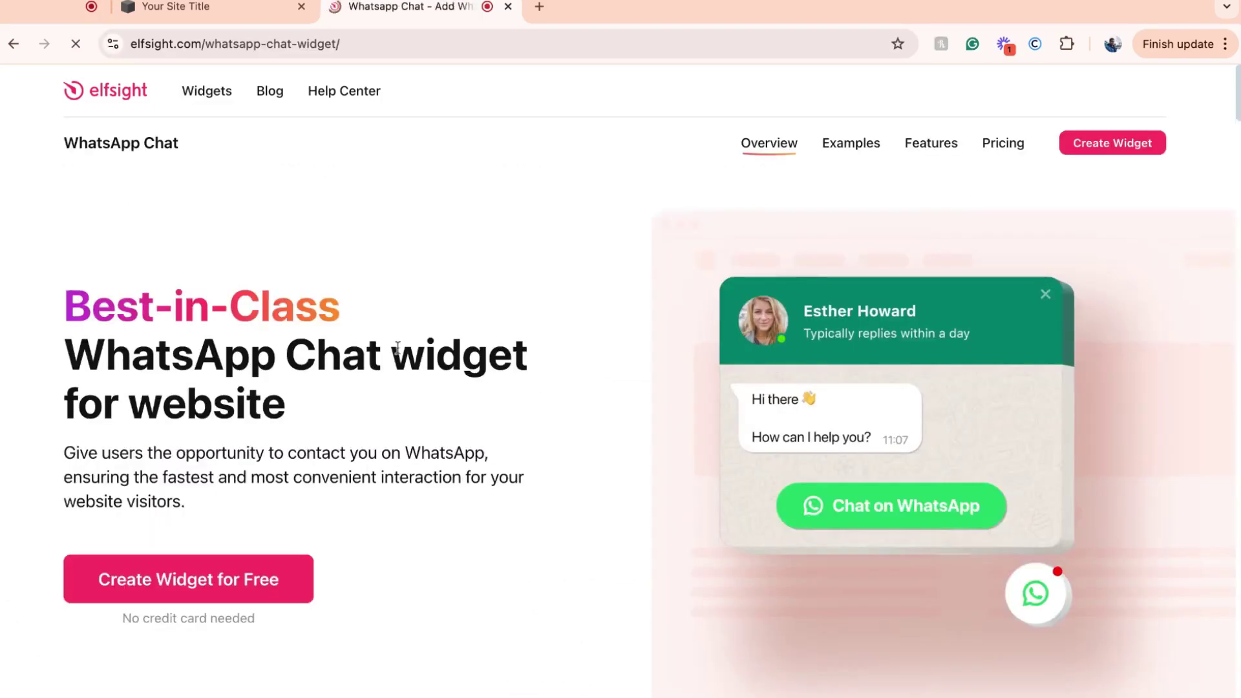
scroll(532, 338, "down", 3)
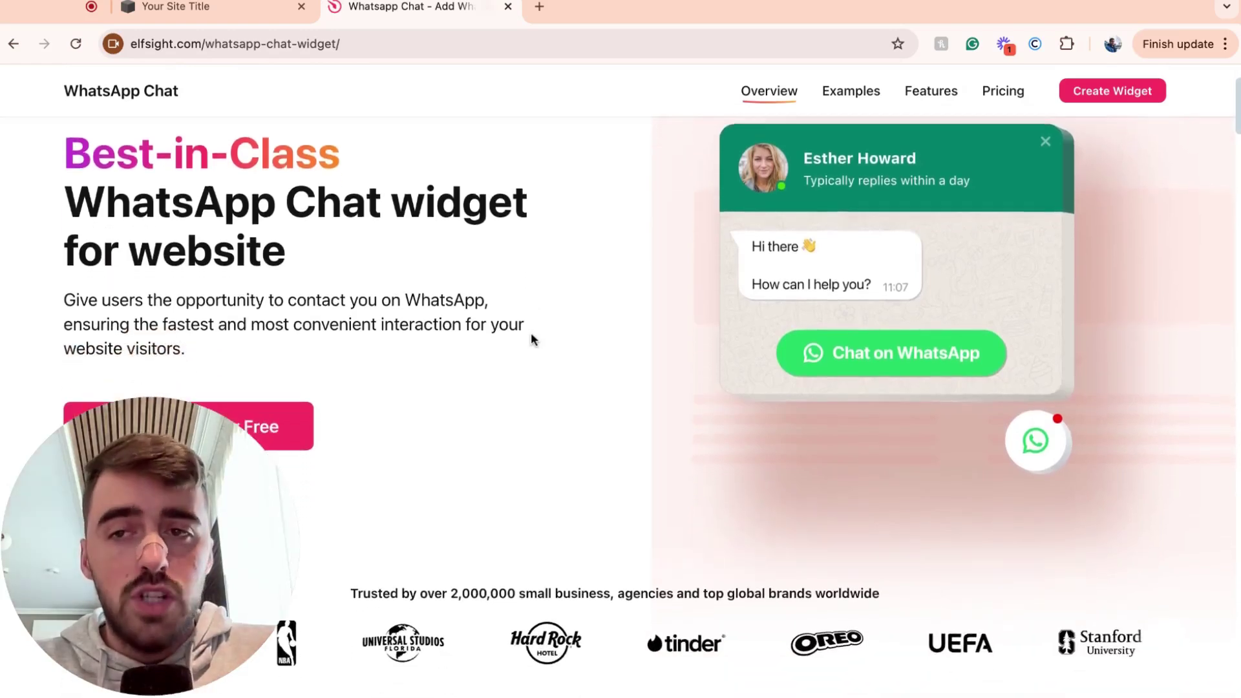
scroll(530, 332, "down", 2)
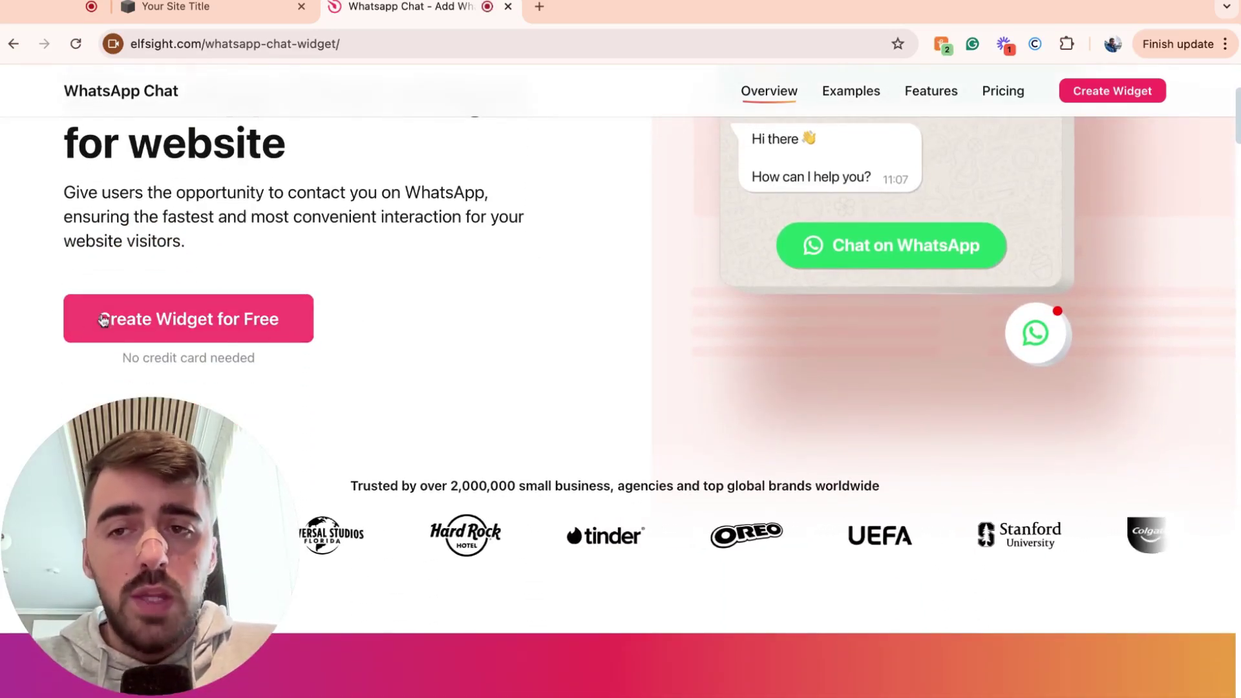
Start a WhatsApp Chat widget and preview the Message Field, Booking, Onboarding, Feedback and Consultation templates.
left_click(185, 320)
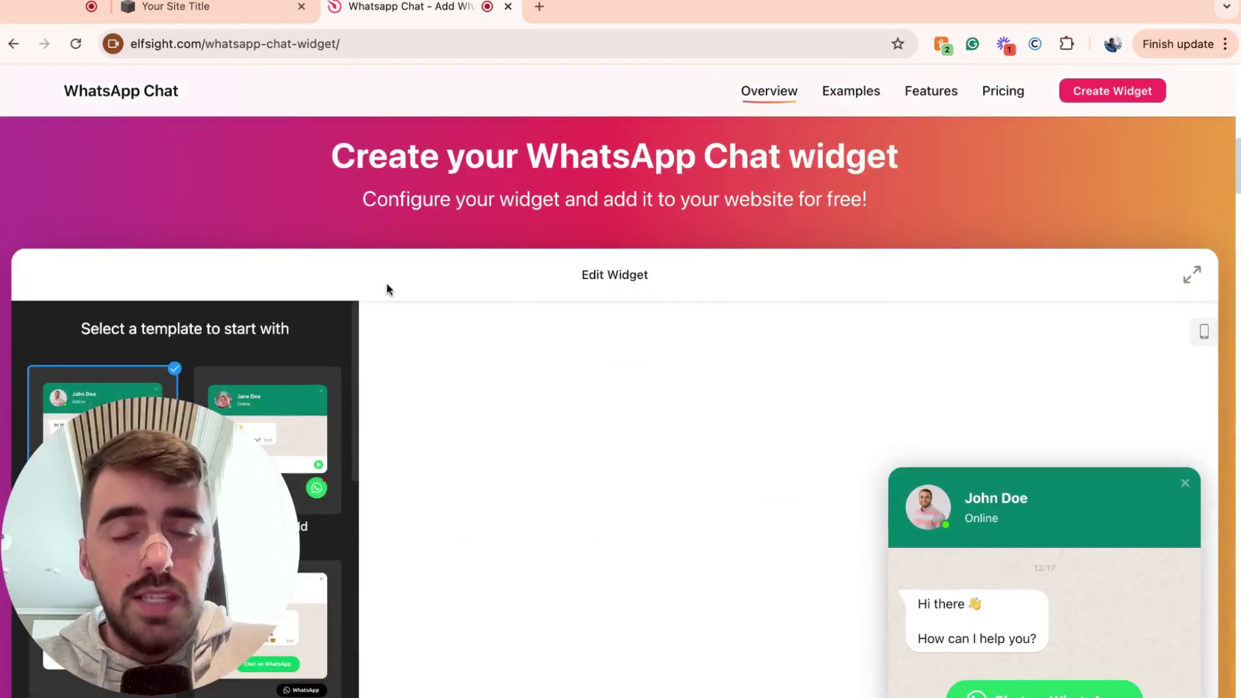
scroll(388, 285, "down", 1)
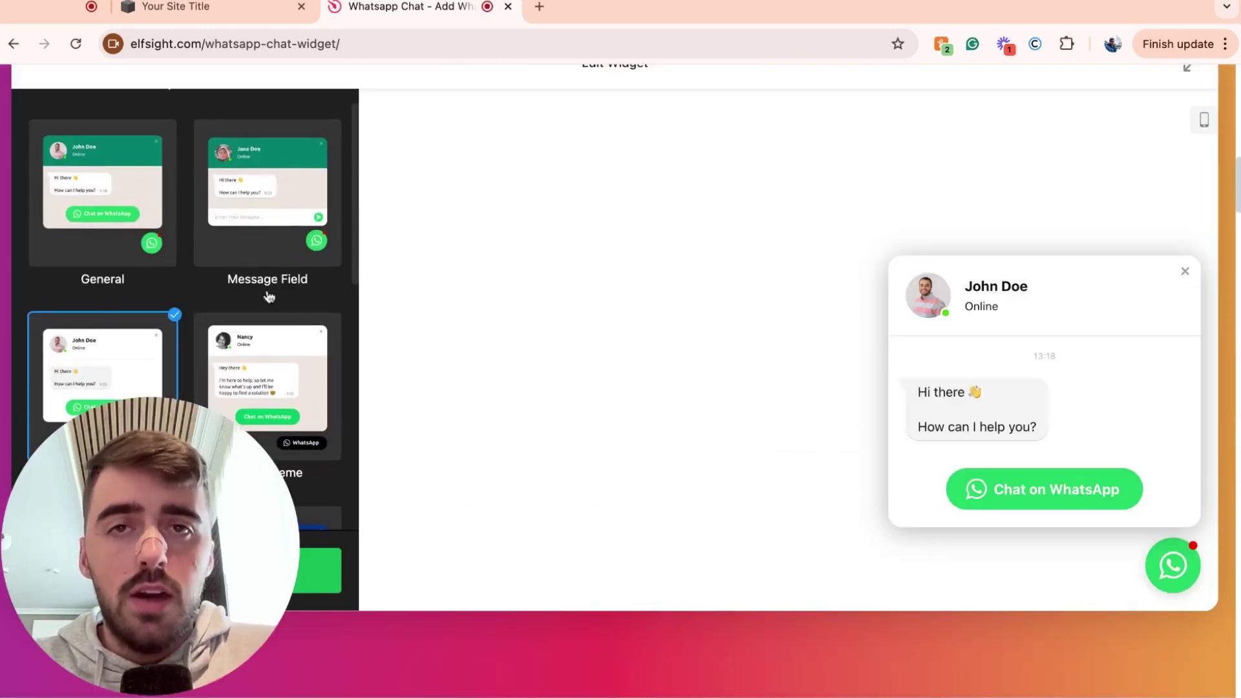
left_click(257, 221)
scroll(258, 278, "down", 3)
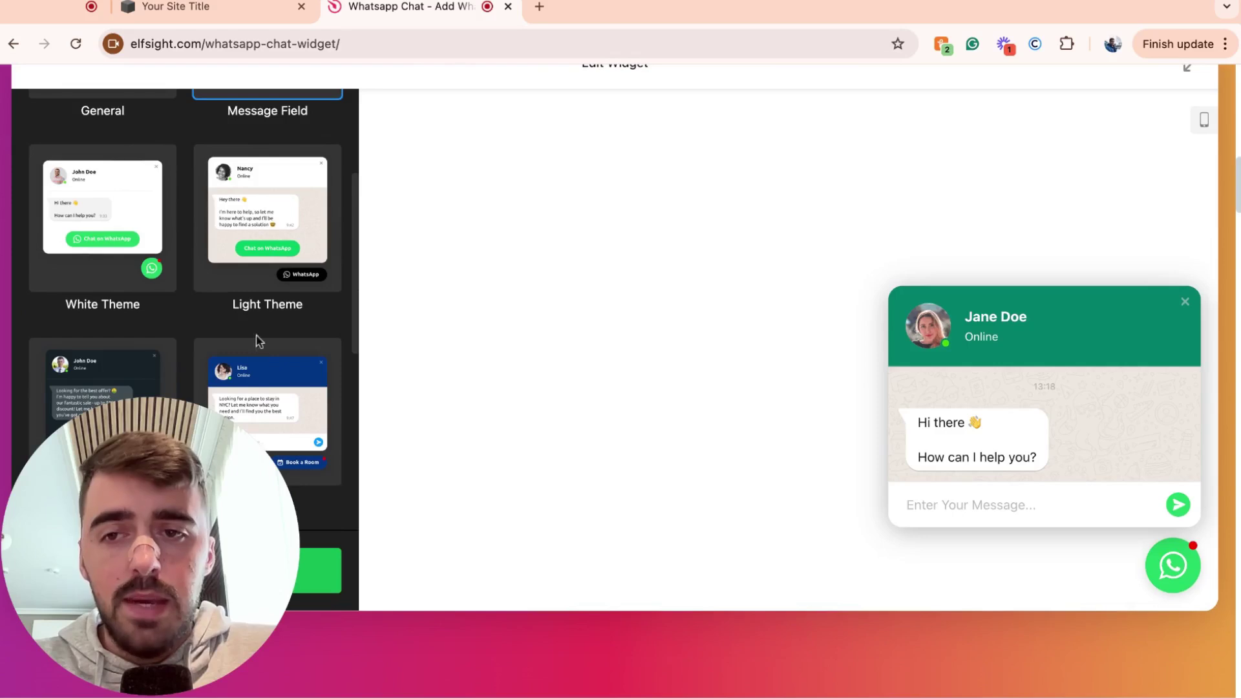
left_click(261, 356)
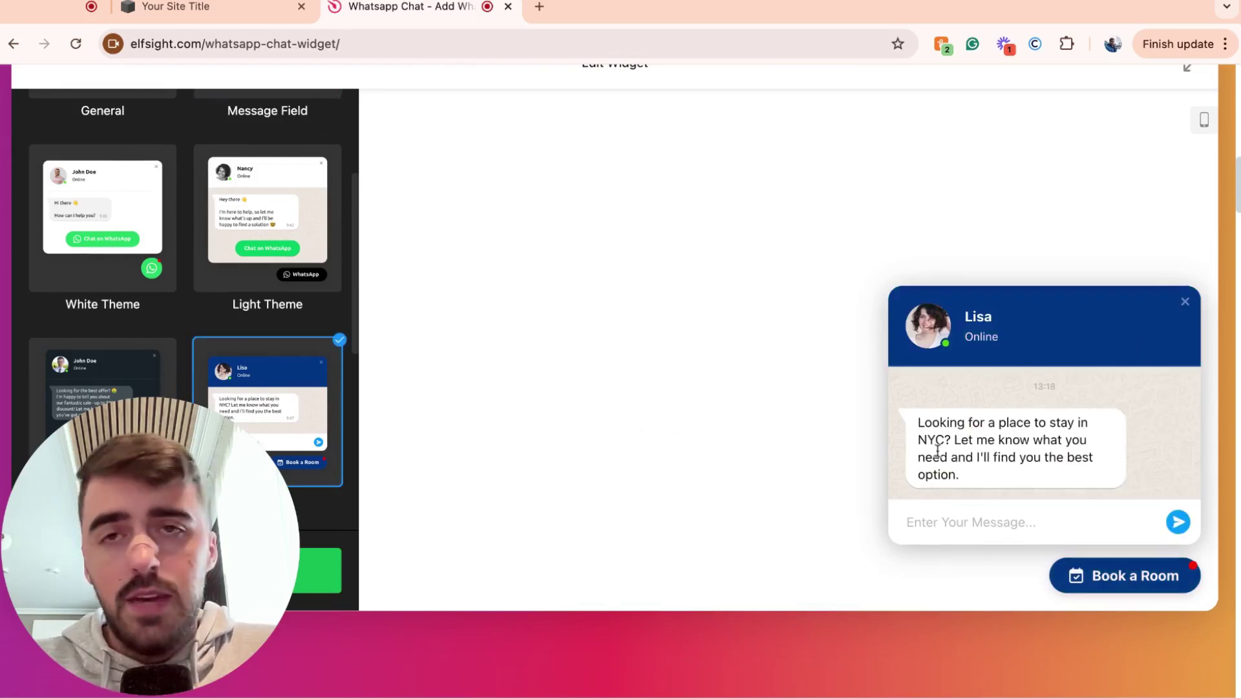
scroll(244, 280, "down", 5)
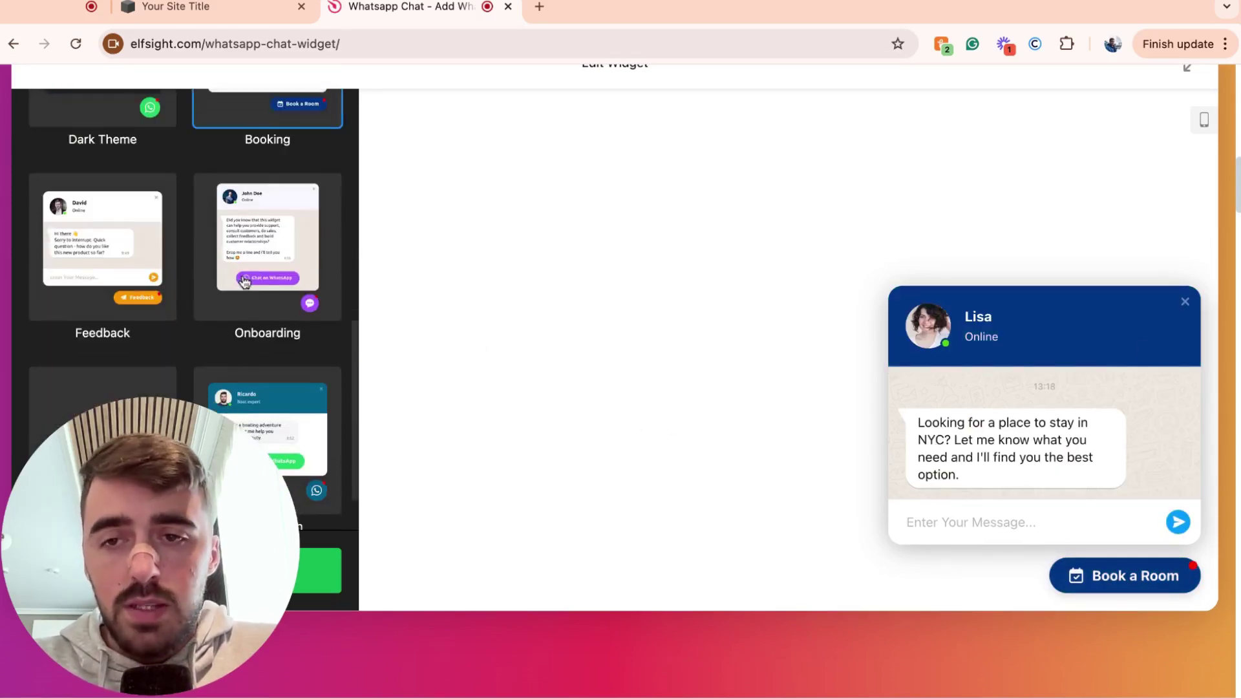
left_click(246, 282)
left_click(133, 252)
scroll(227, 277, "down", 1)
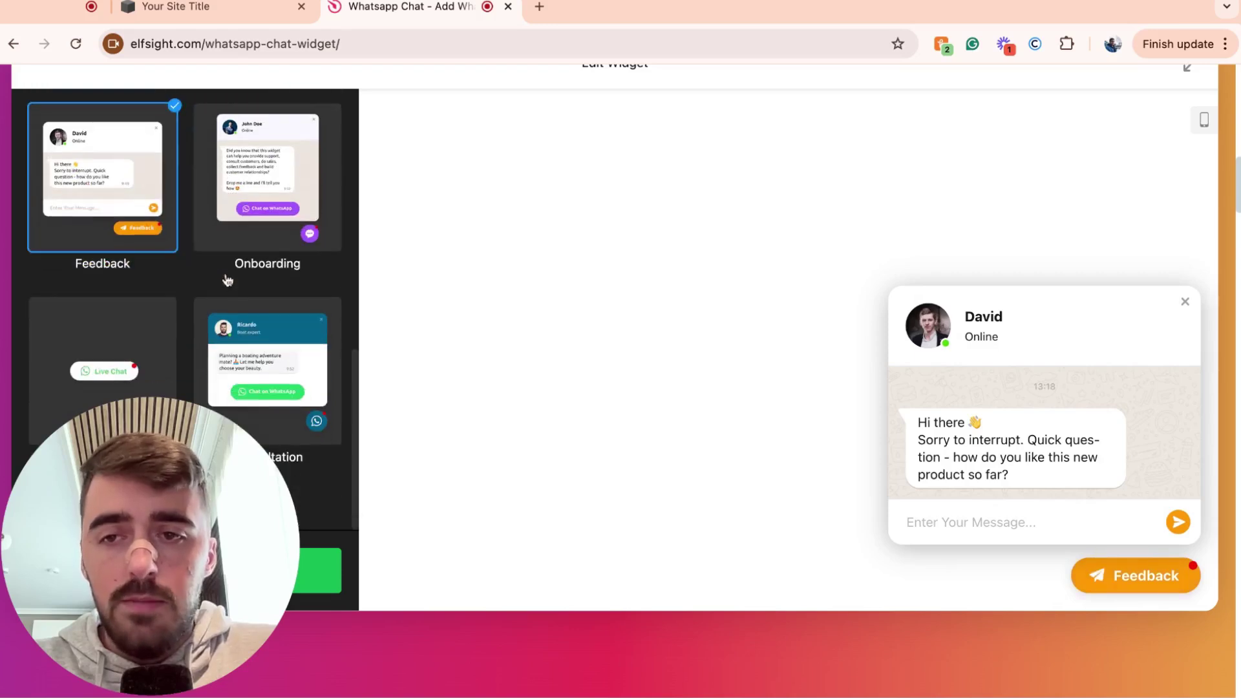
left_click(283, 374)
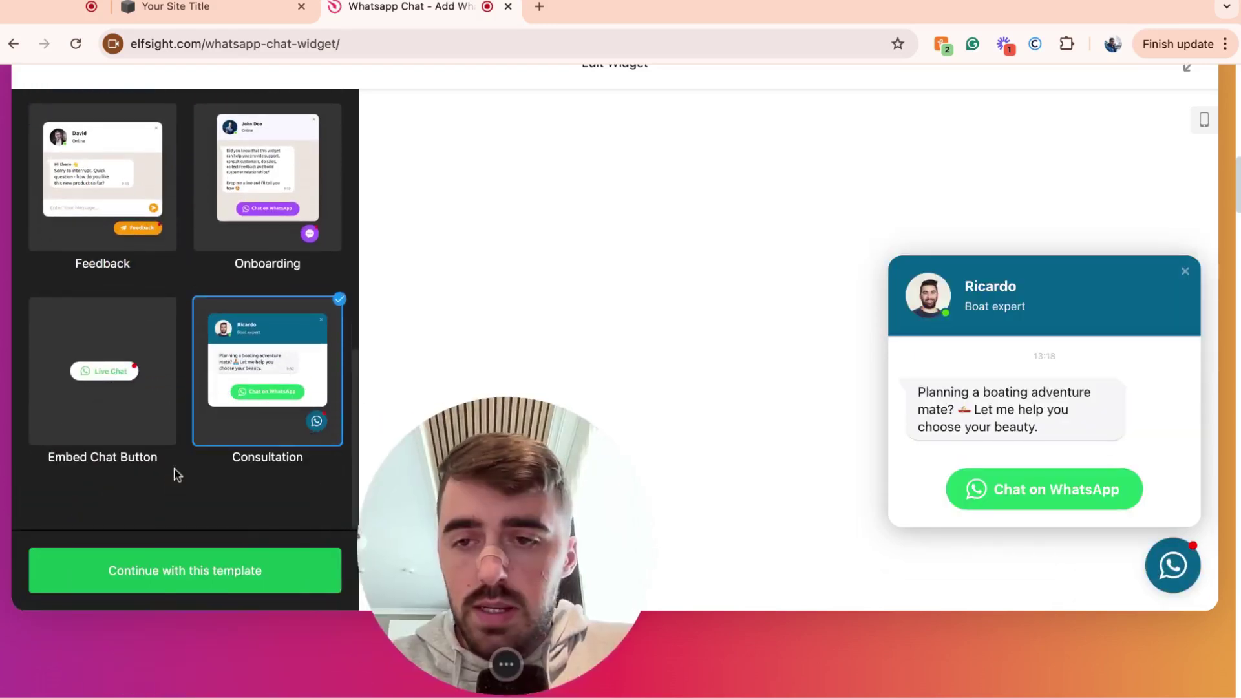
Choose the General template for the widget.
scroll(156, 428, "up", 3)
scroll(155, 434, "down", 2)
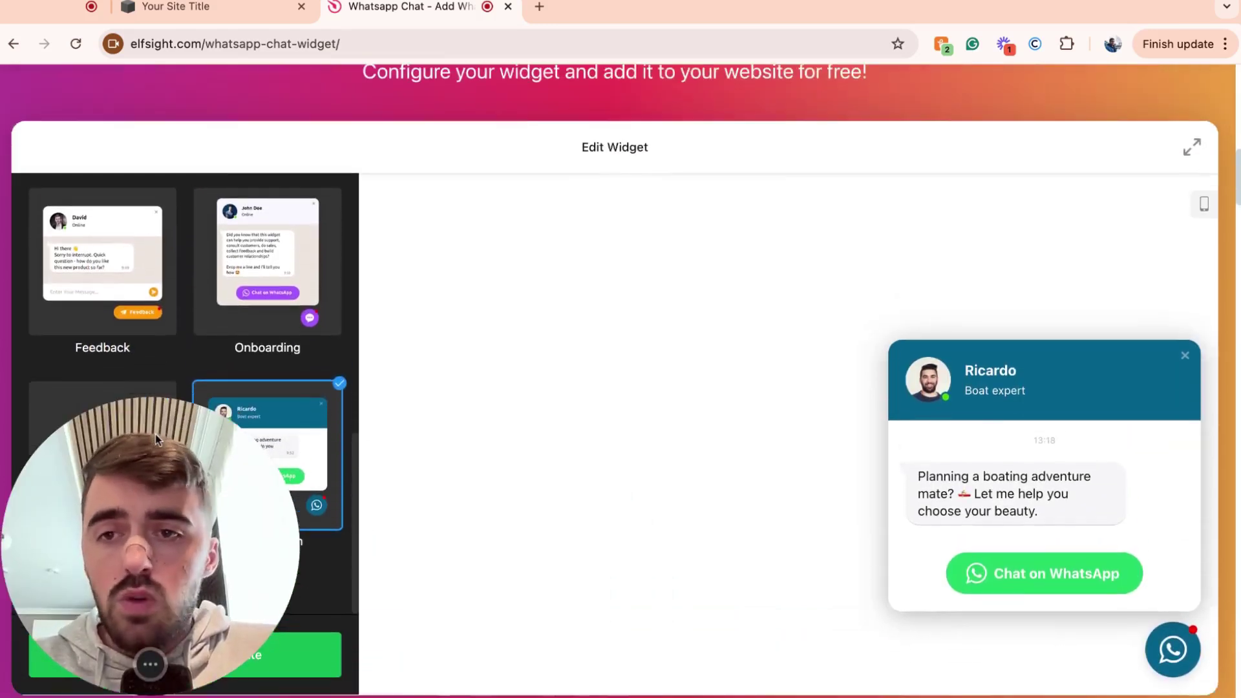
scroll(169, 411, "down", 1)
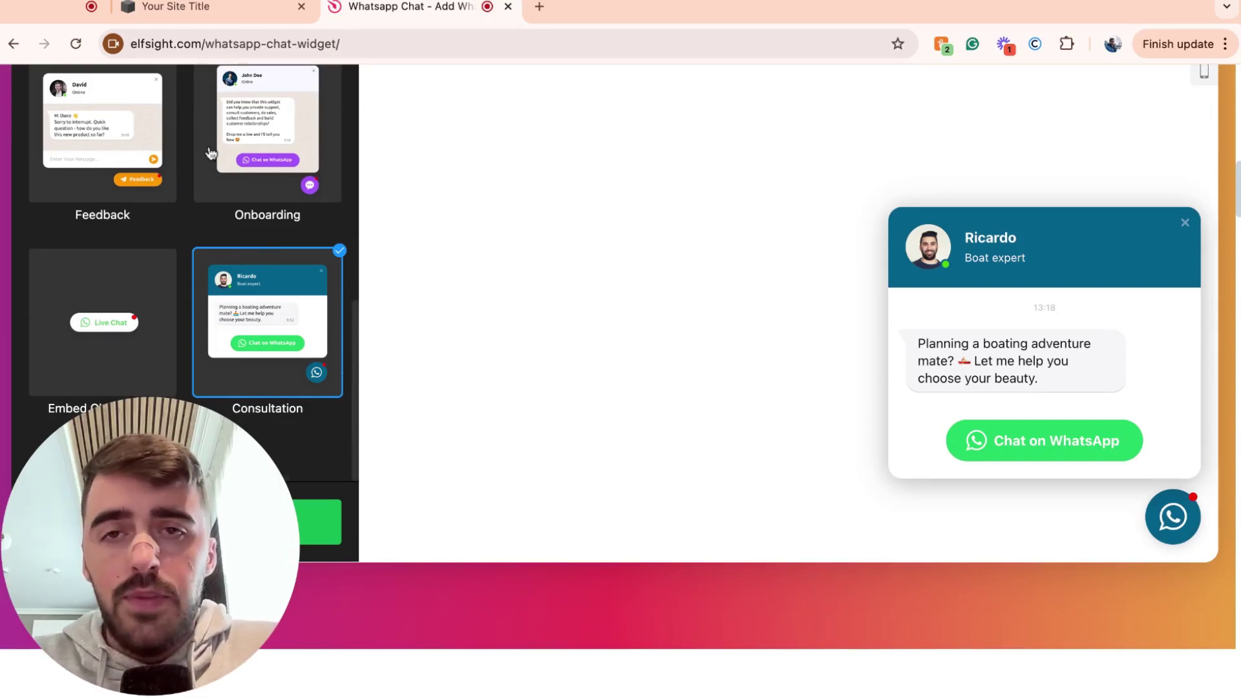
scroll(210, 153, "up", 3)
scroll(210, 153, "up", 5)
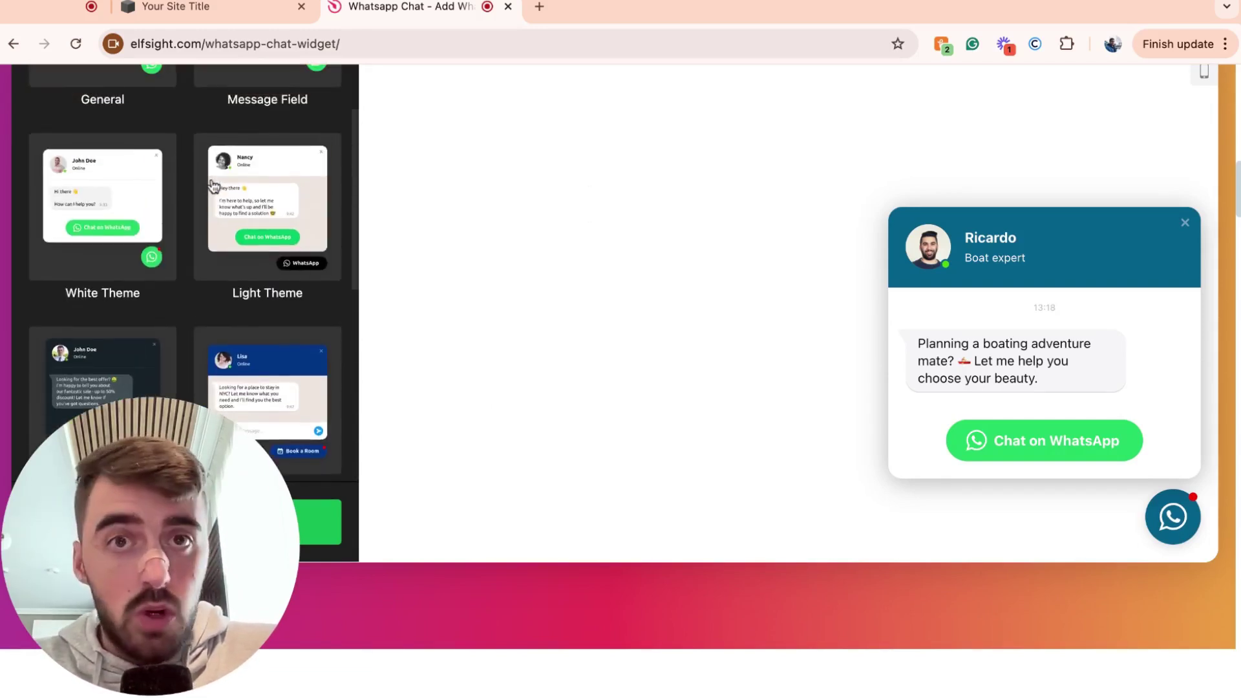
scroll(213, 186, "up", 3)
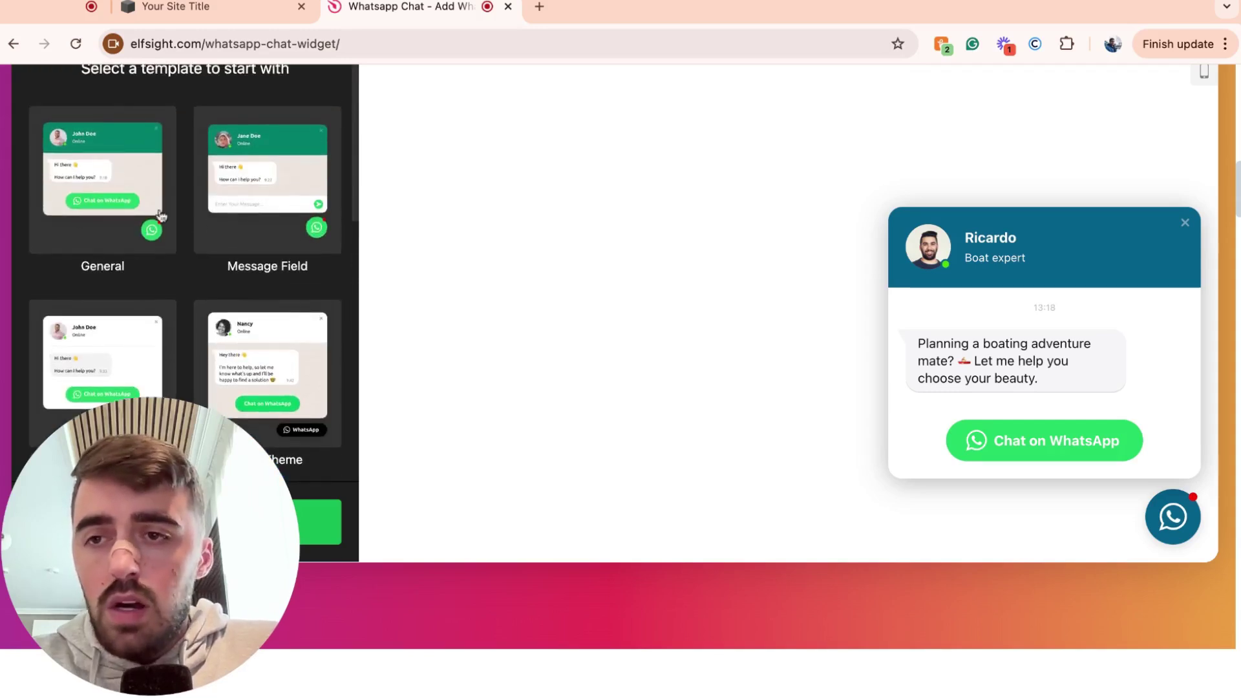
left_click(168, 254)
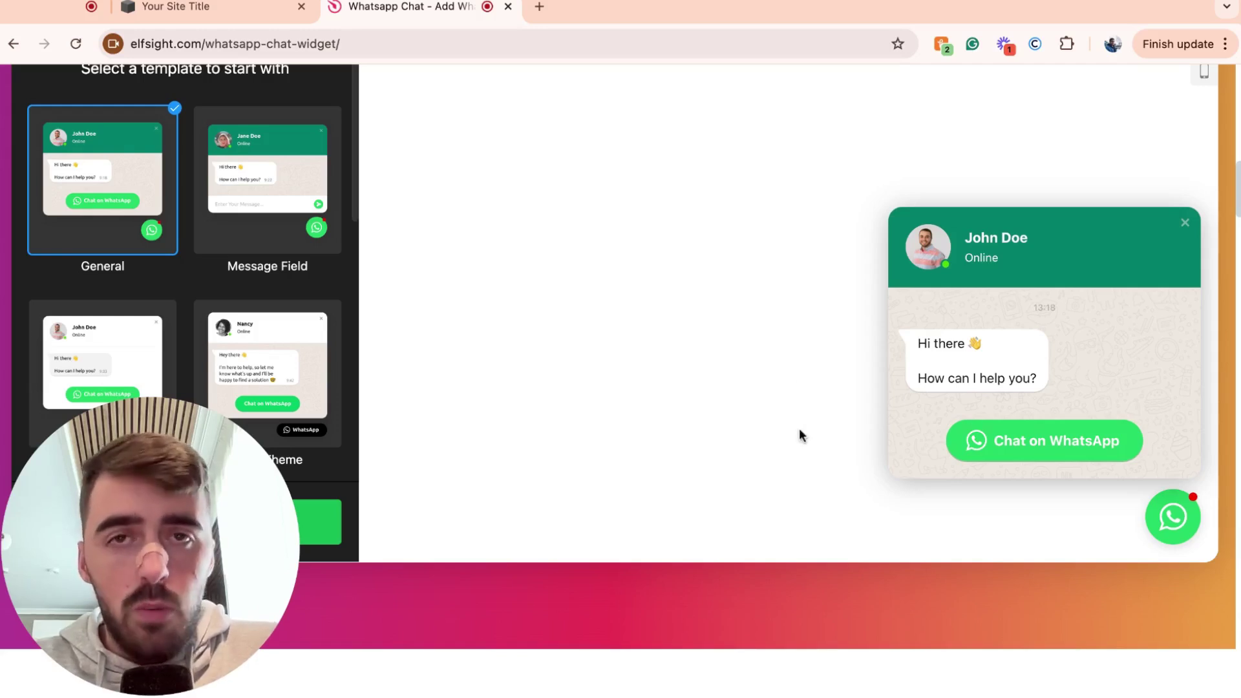
scroll(437, 545, "up", 2)
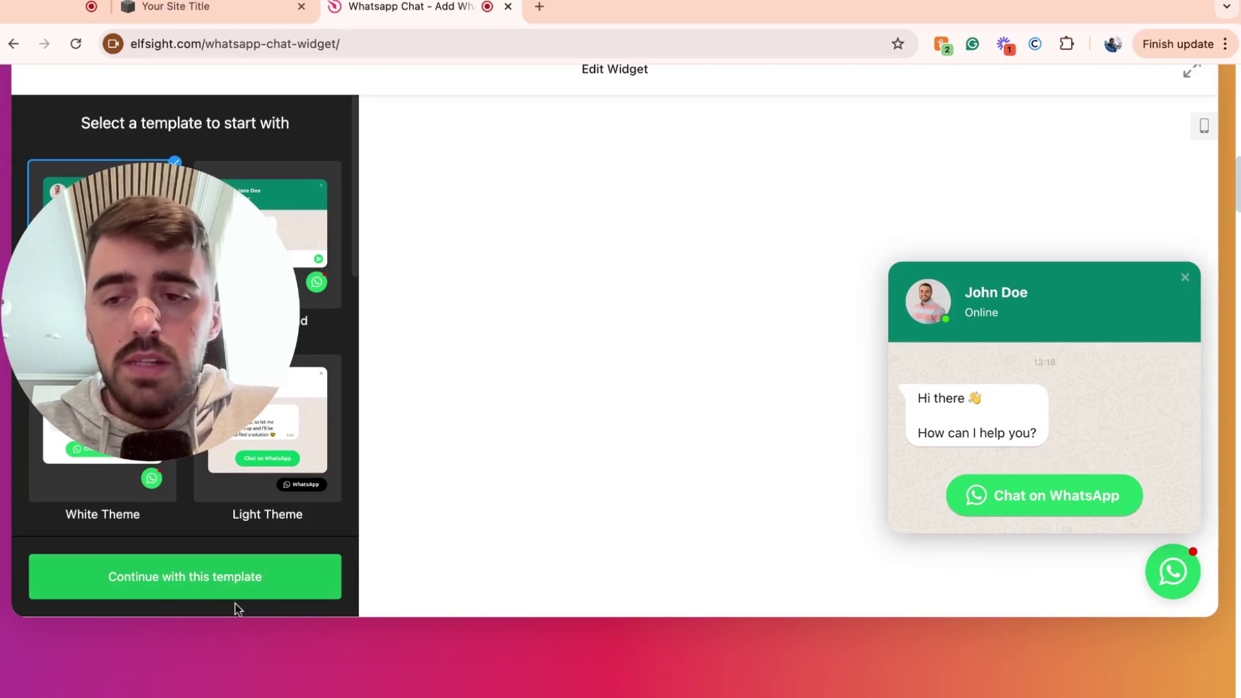
Continue with the General template and paste the example number into the WhatsApp Number field.
left_click(248, 579)
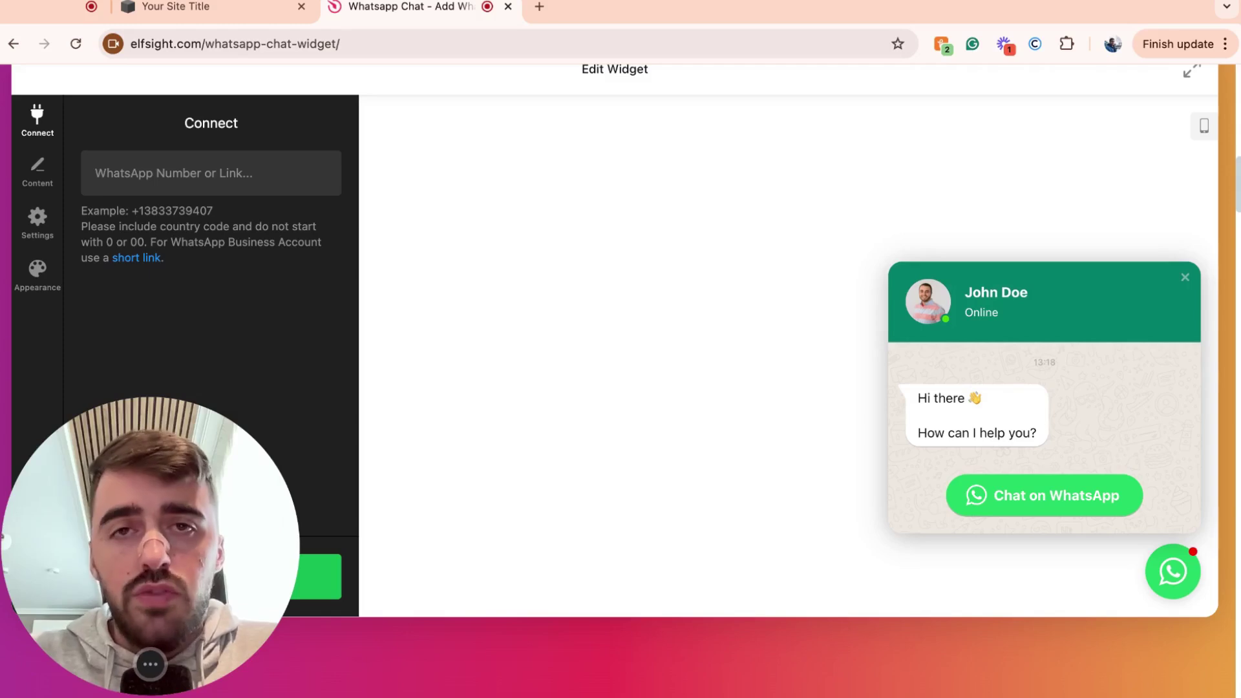
left_click(169, 178)
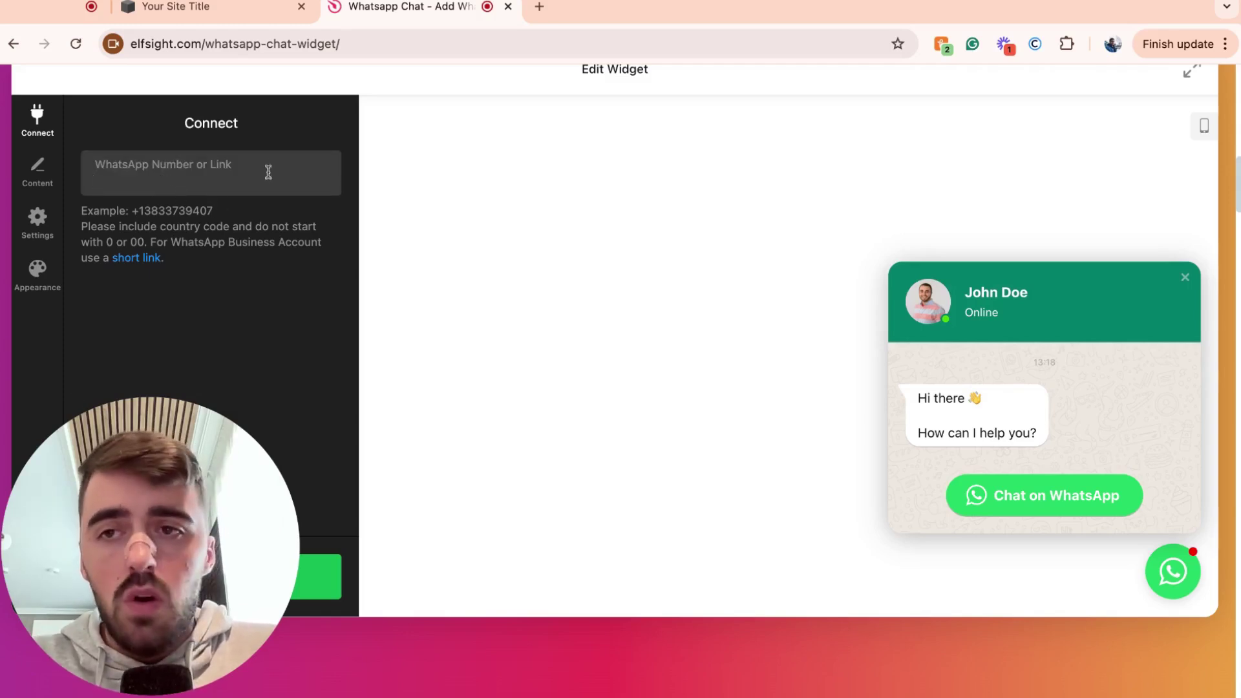
double_click(172, 210)
key("cmd+c")
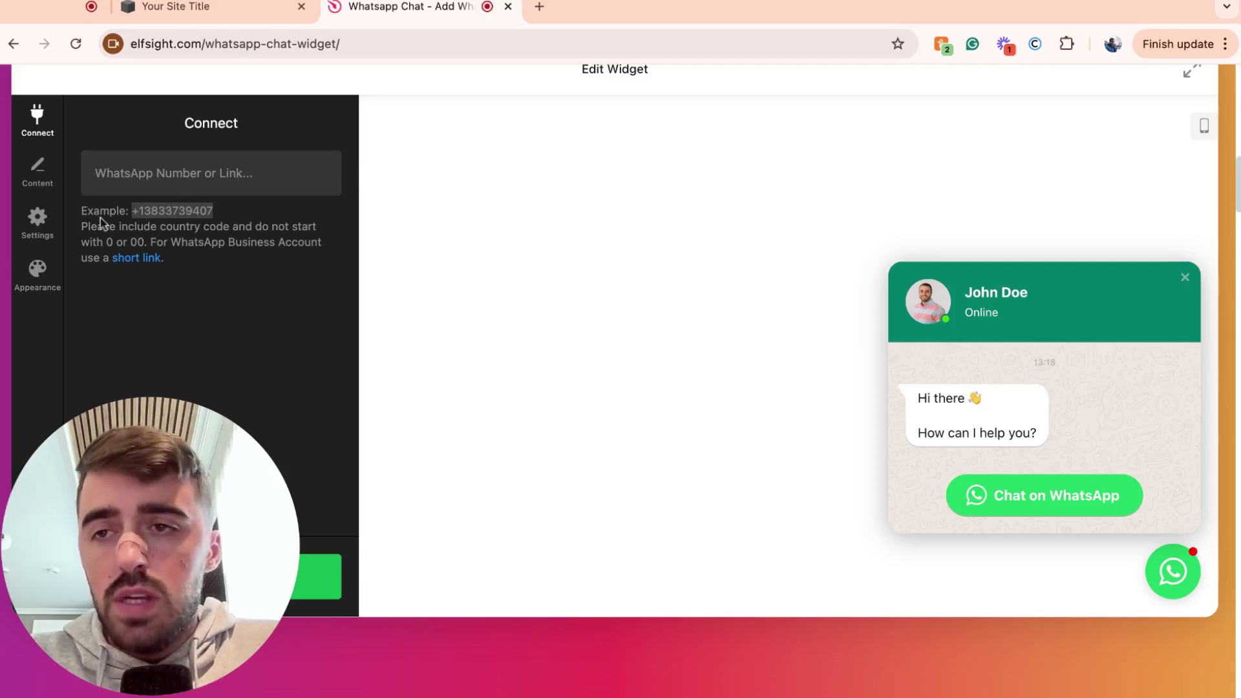
left_click(169, 177)
key("cmd+v")
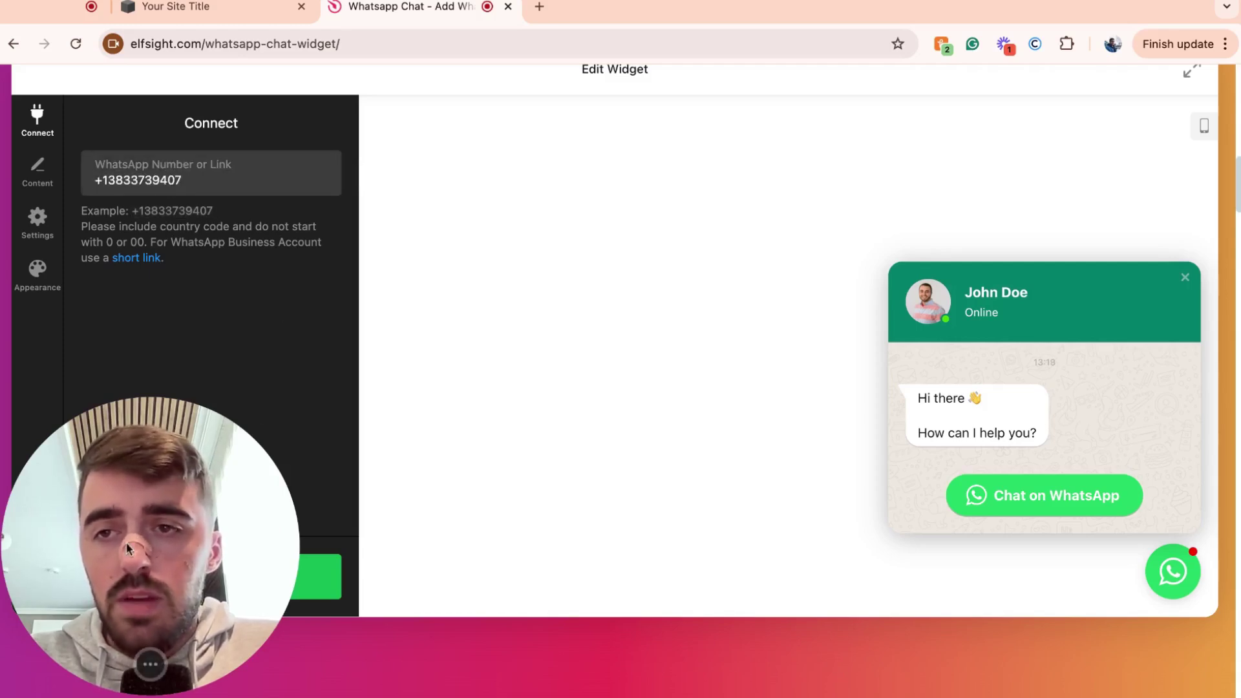
left_click_drag(335, 634, 561, 634)
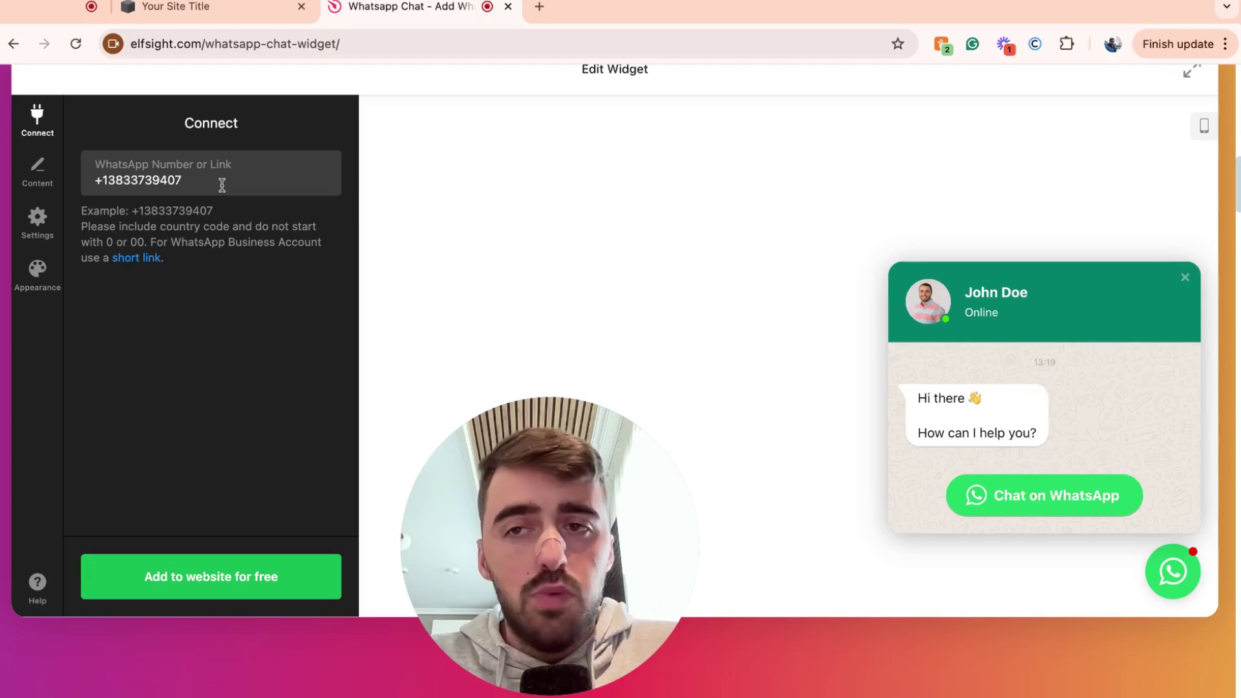
left_click(103, 206)
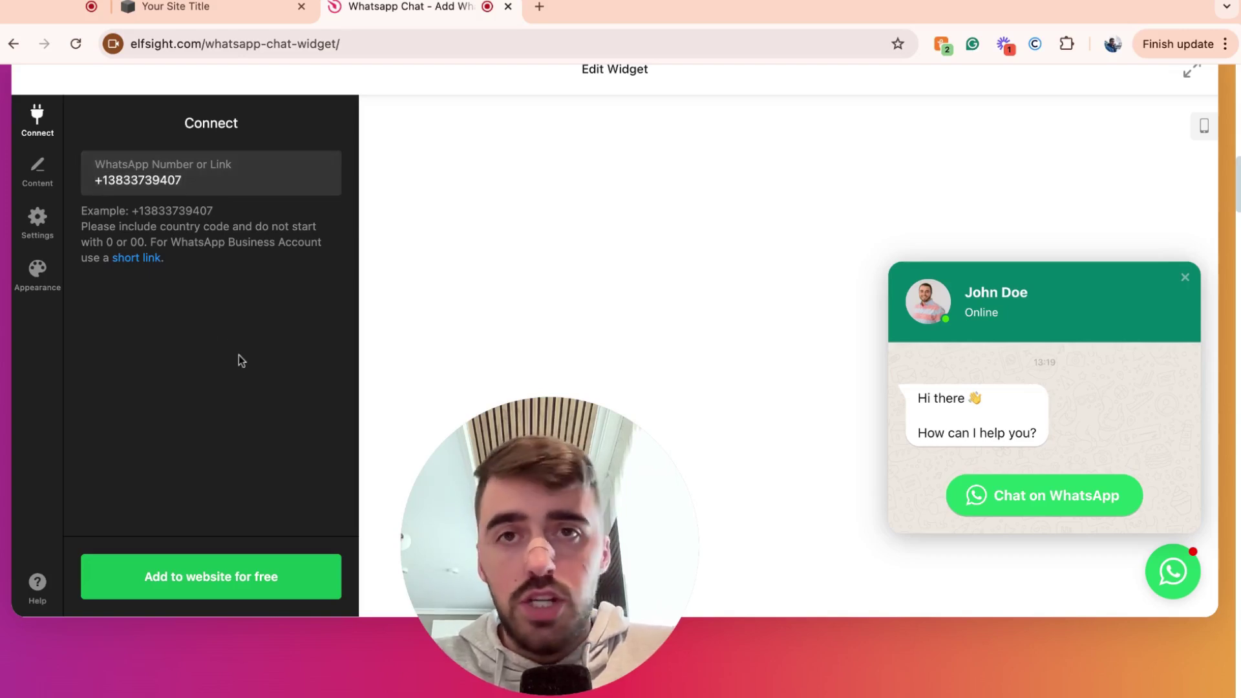
triple_click(116, 189)
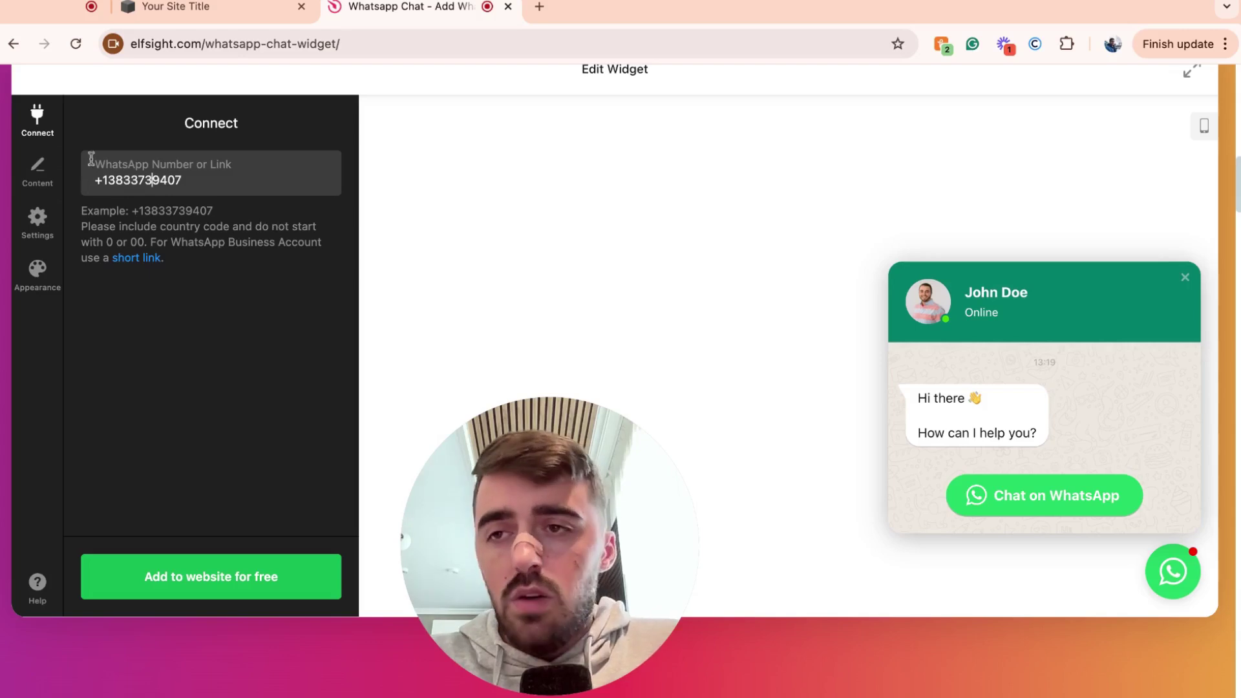
Look through the widget's Content, Settings and Appearance panels.
left_click(50, 172)
left_click(39, 220)
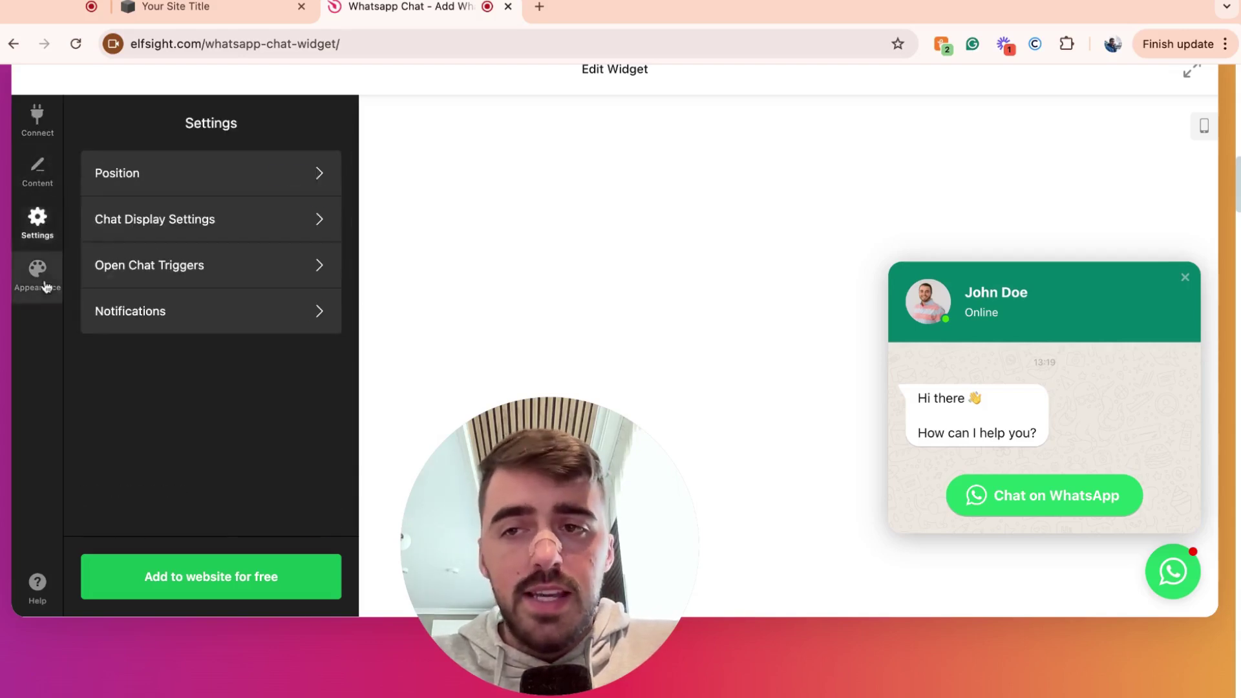
left_click(40, 272)
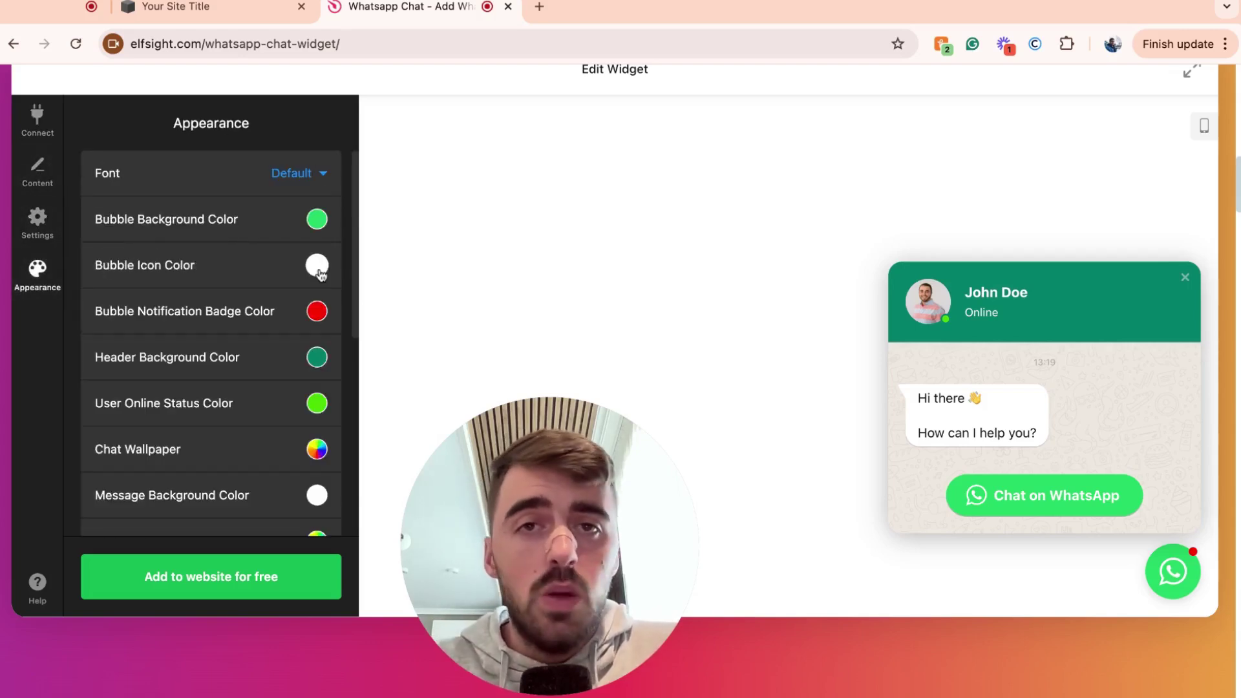
left_click(35, 168)
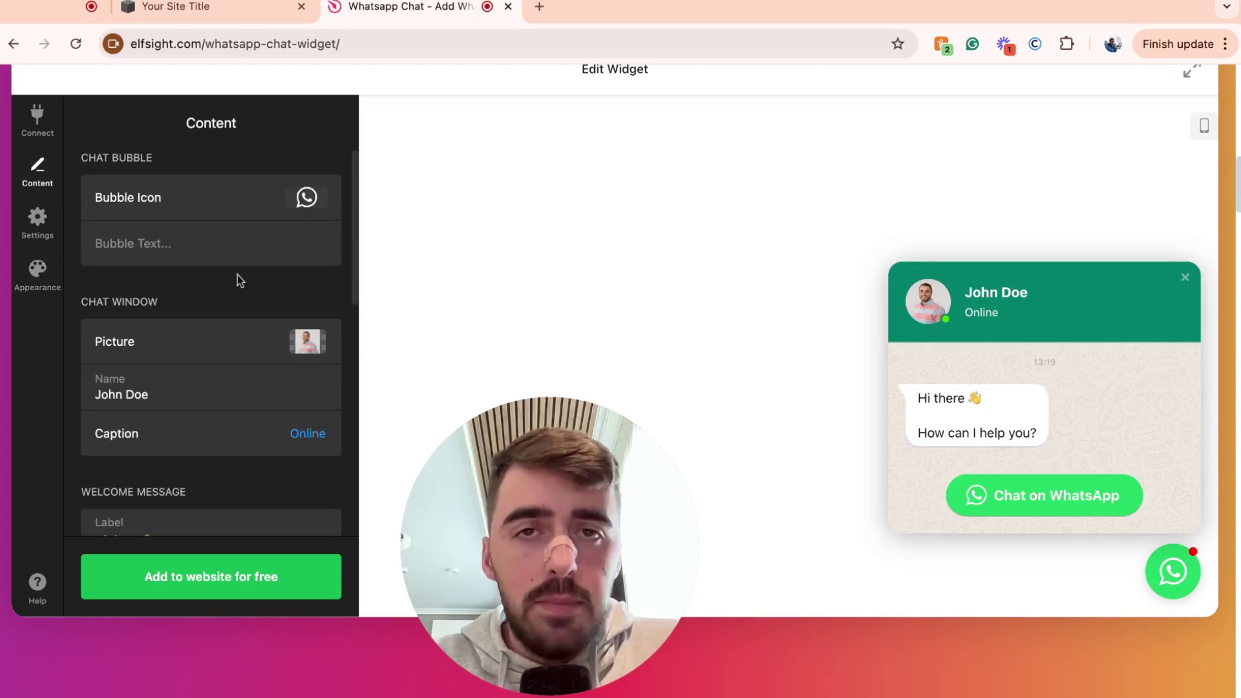
Keep the chat bubble icon-only by clearing the Bubble Text field.
left_click(306, 200)
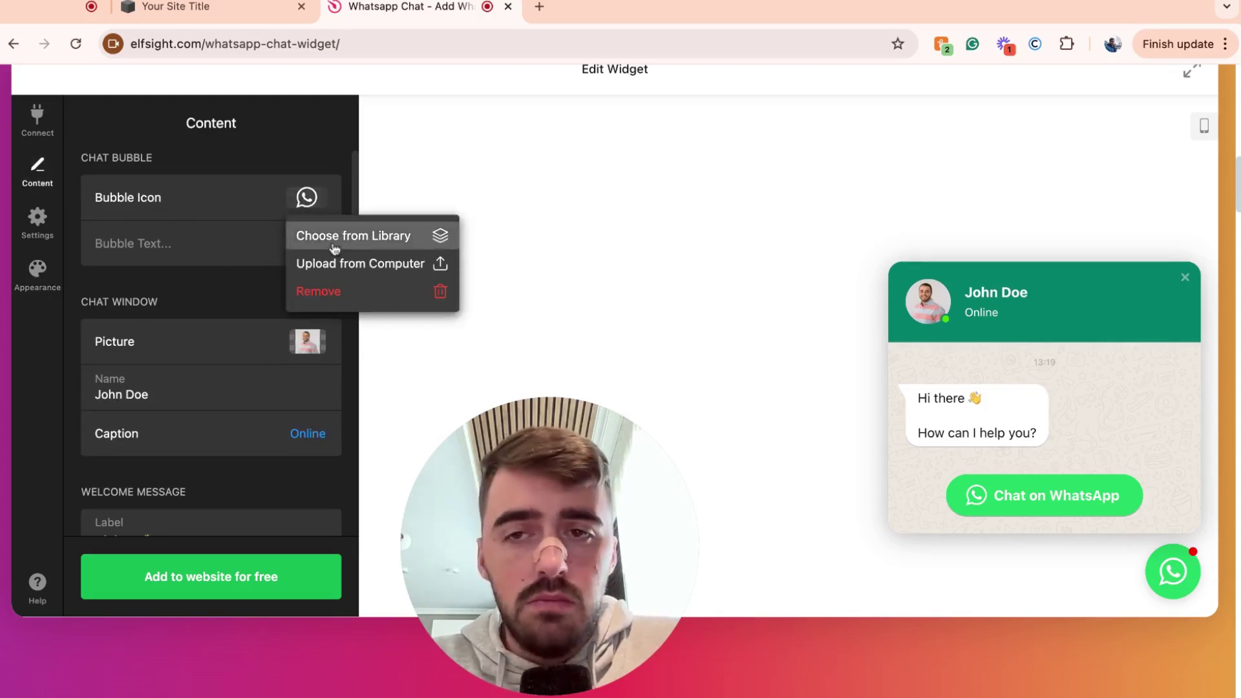
left_click(168, 261)
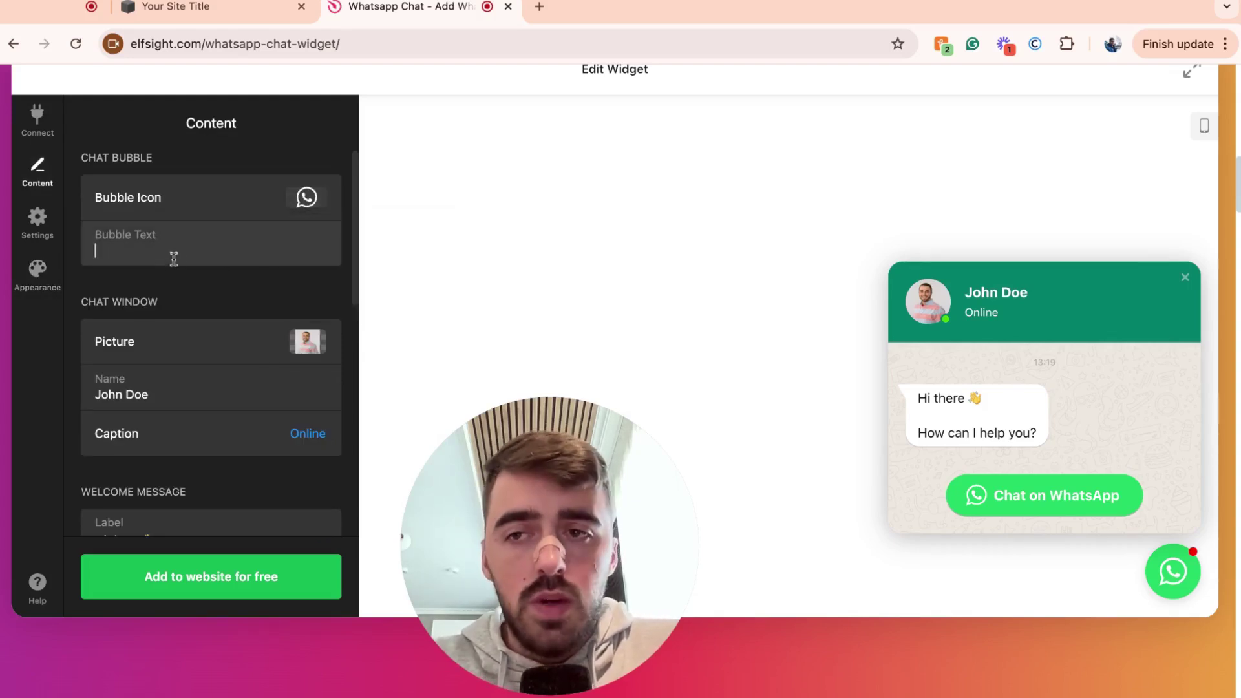
type("Bubble")
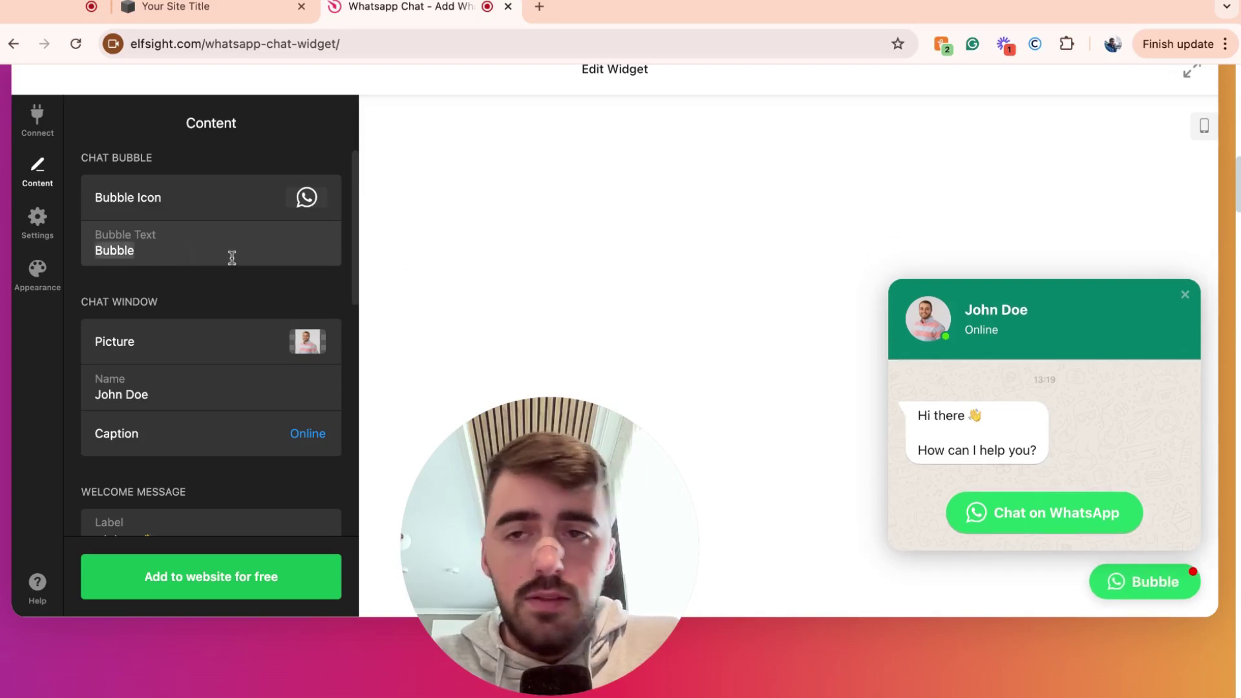
key("BackSpace")
scroll(232, 317, "down", 2)
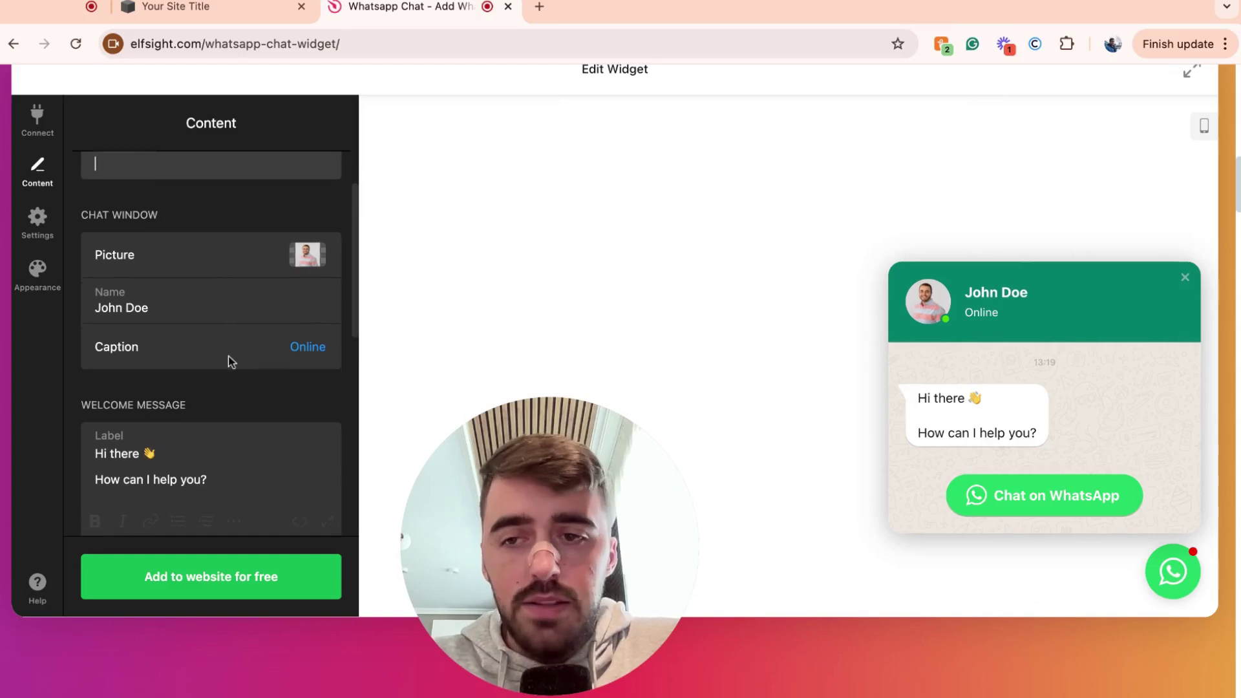
scroll(220, 381, "down", 1)
scroll(260, 406, "down", 5)
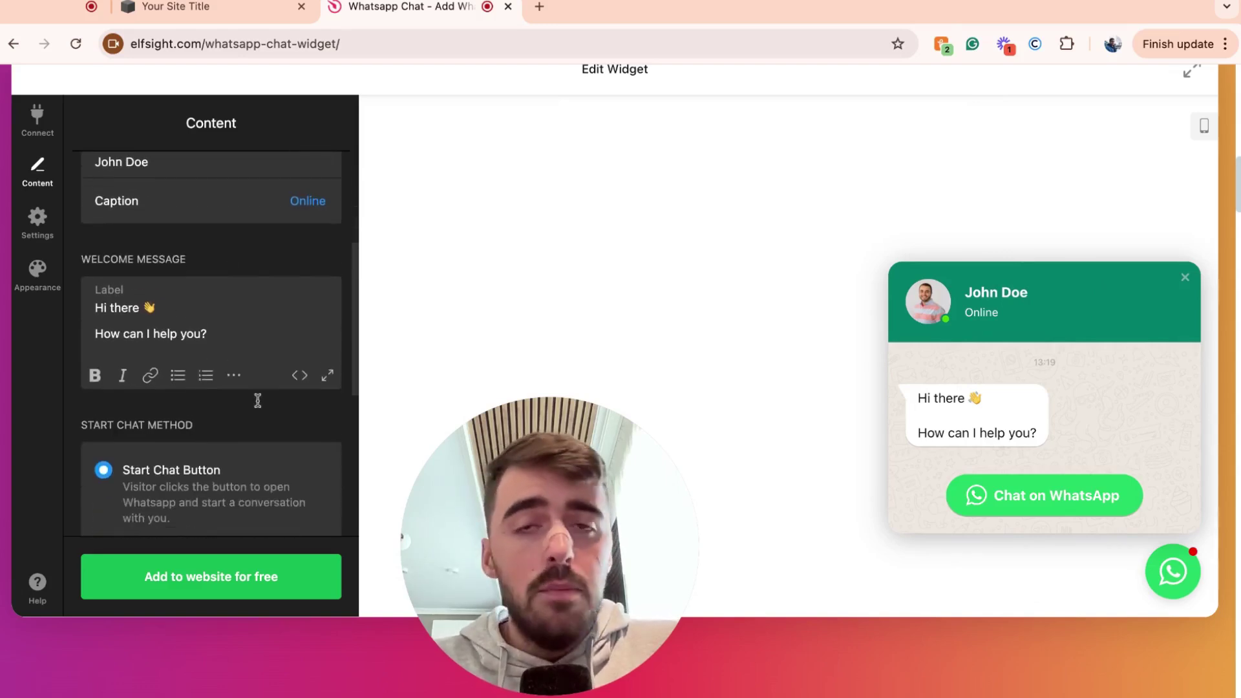
scroll(258, 401, "down", 2)
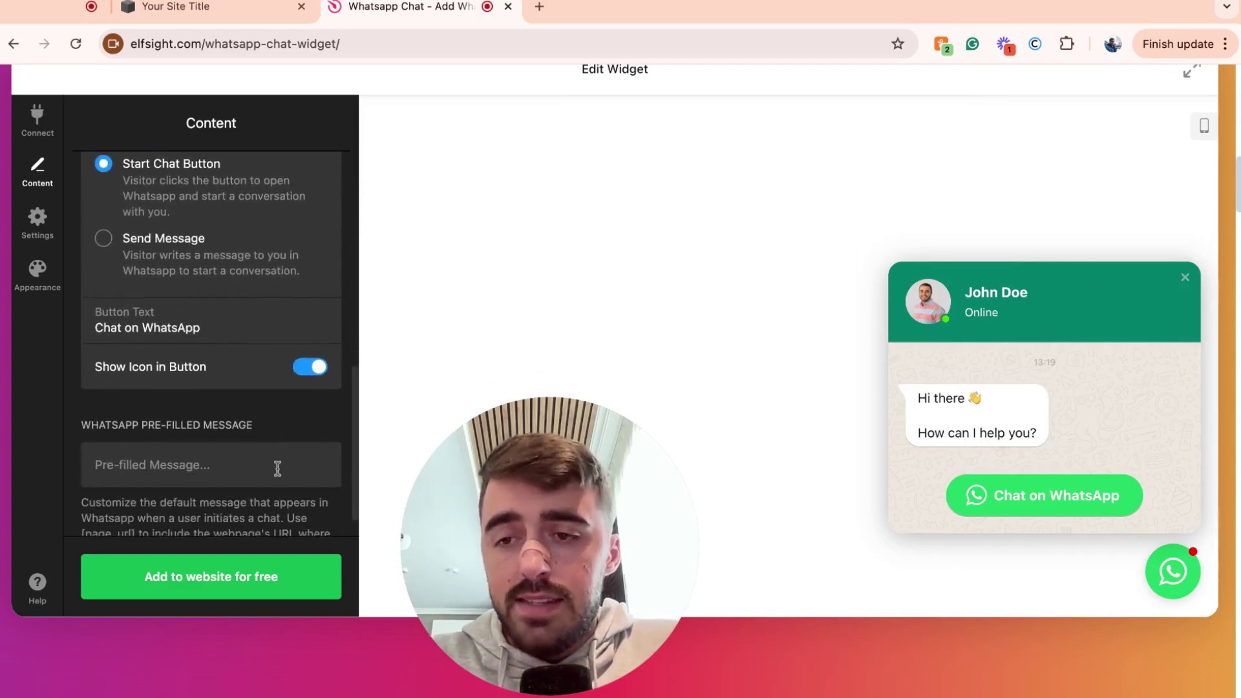
scroll(125, 252, "up", 10)
Show the widget's Appearance options, leaving font and colours at defaults.
left_click(38, 223)
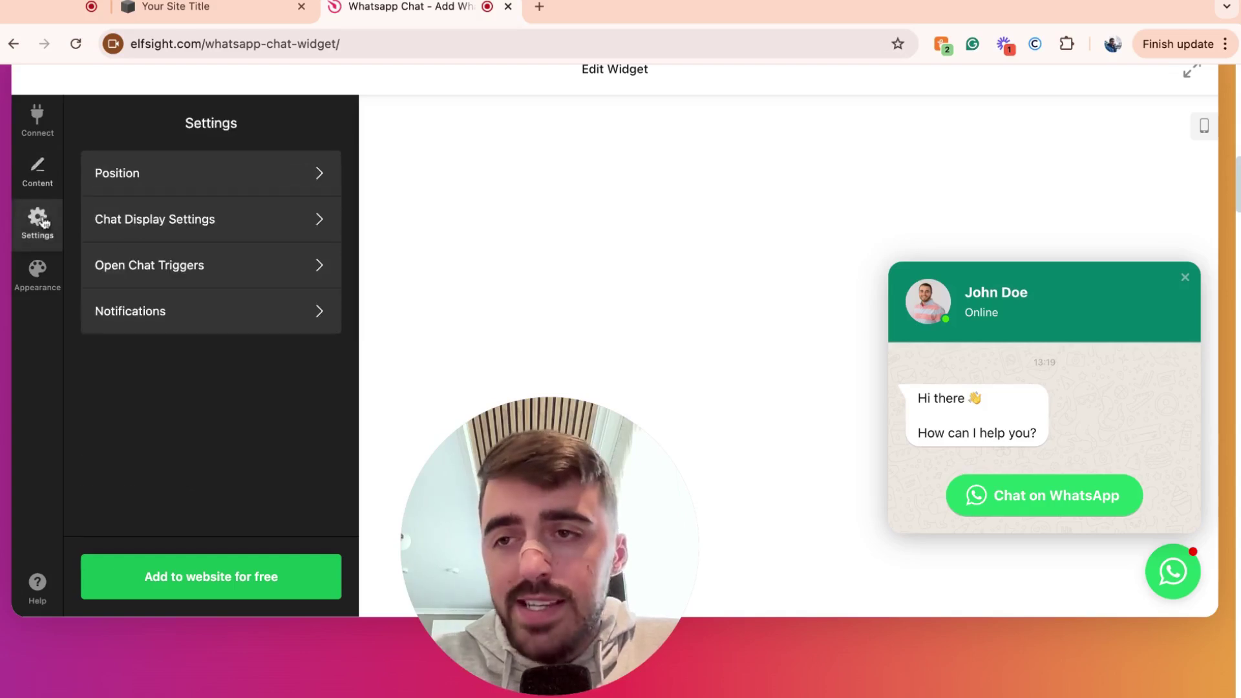
left_click(37, 275)
scroll(277, 313, "down", 8)
scroll(277, 313, "up", 8)
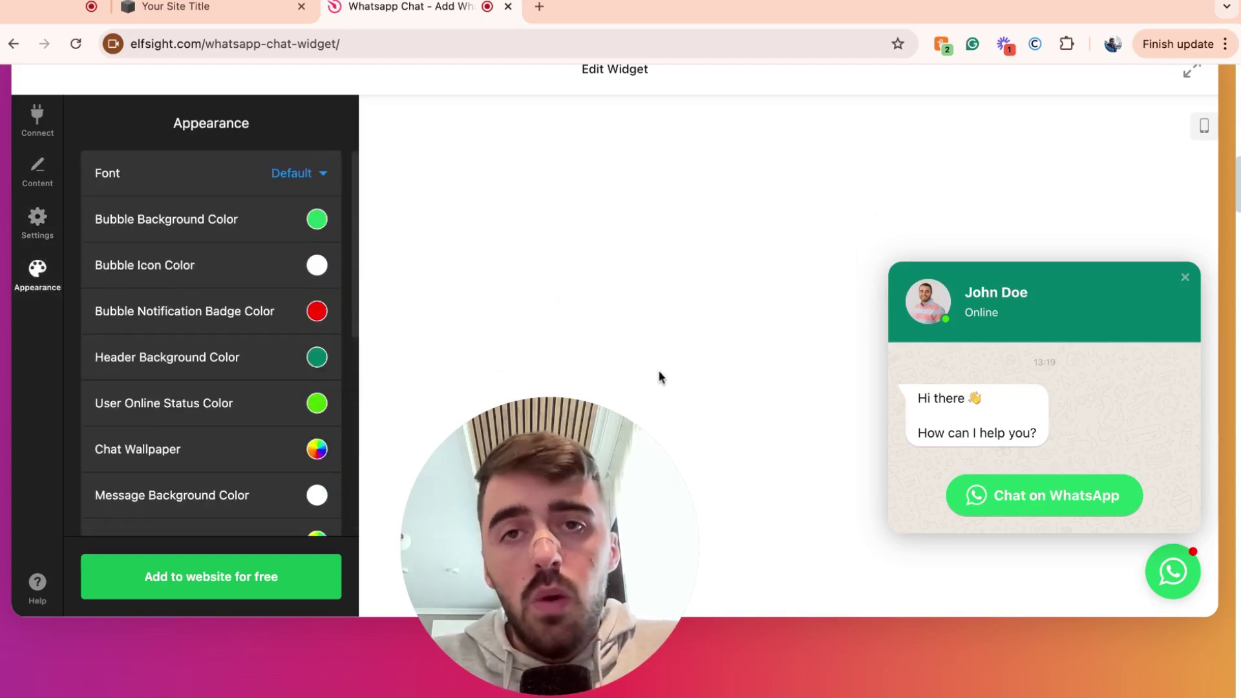
left_click_drag(548, 475, 551, 384)
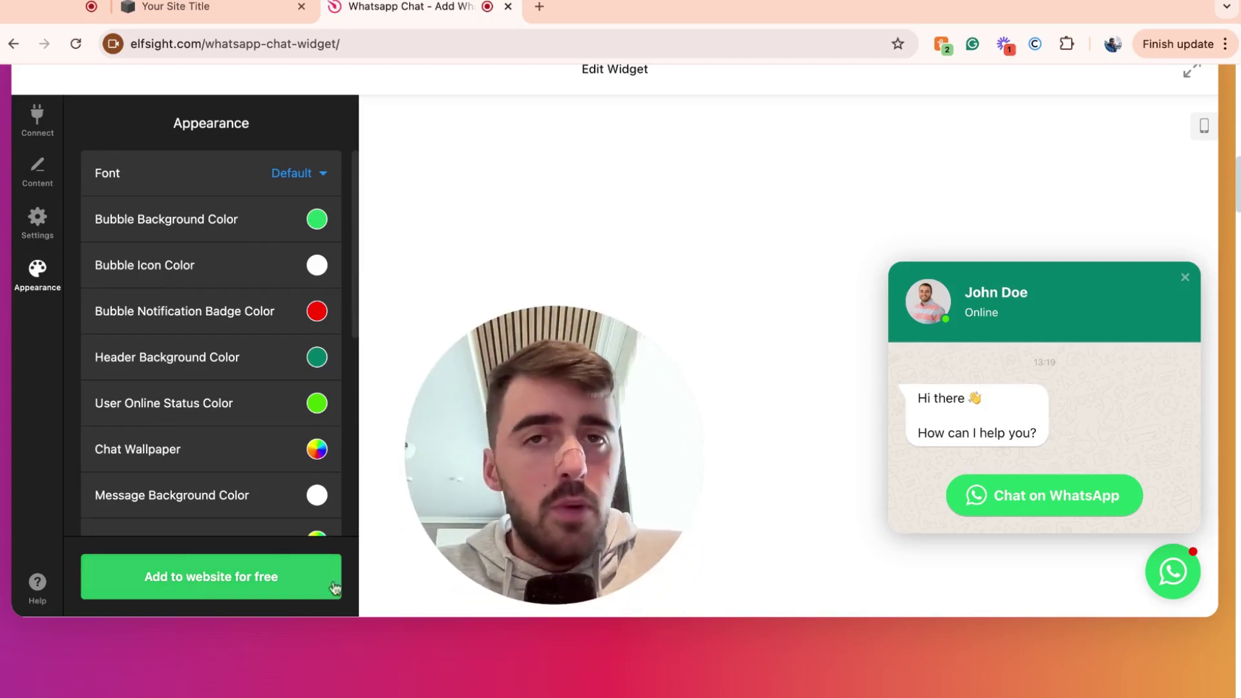
Add the widget to a website for free, opening the account editor.
left_click(216, 577)
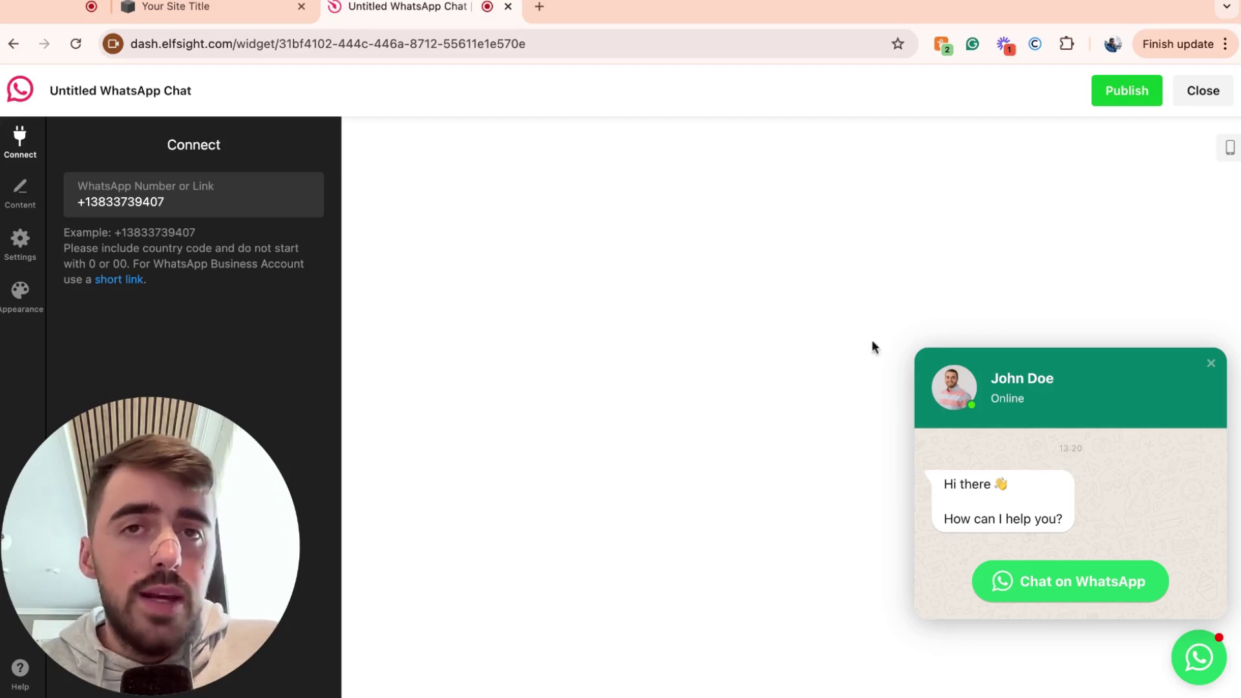
Publish the widget and look over the pricing plans.
left_click(1139, 100)
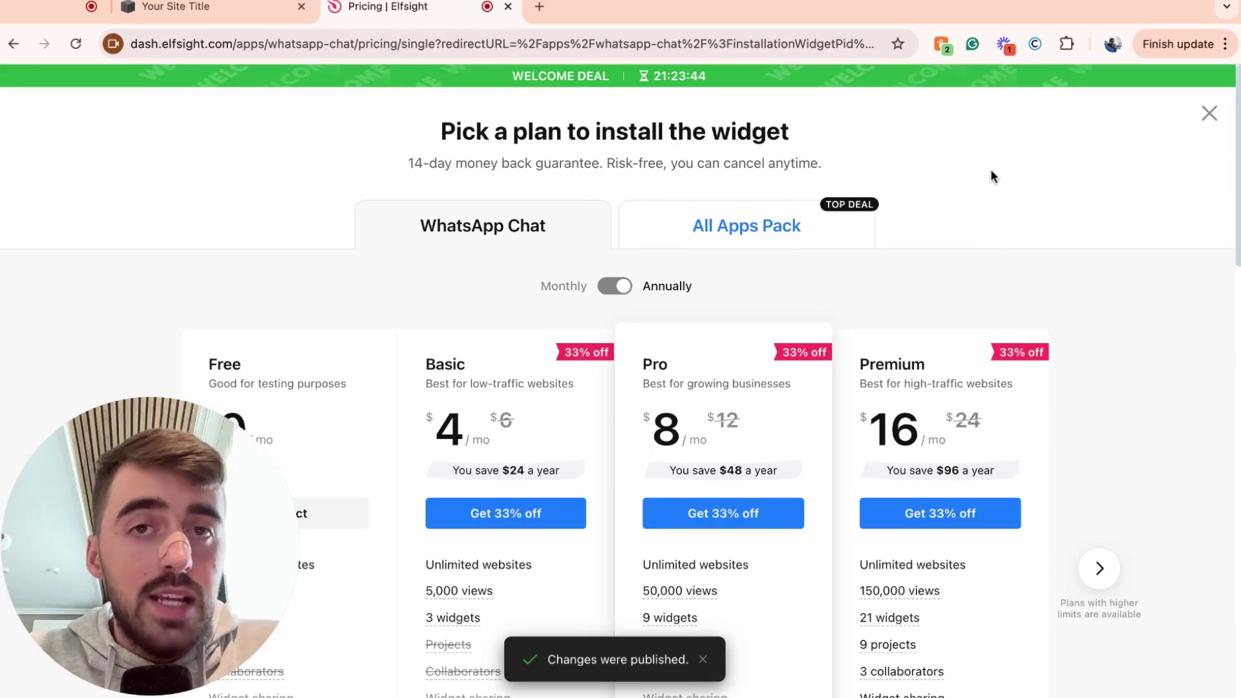
scroll(990, 169, "down", 2)
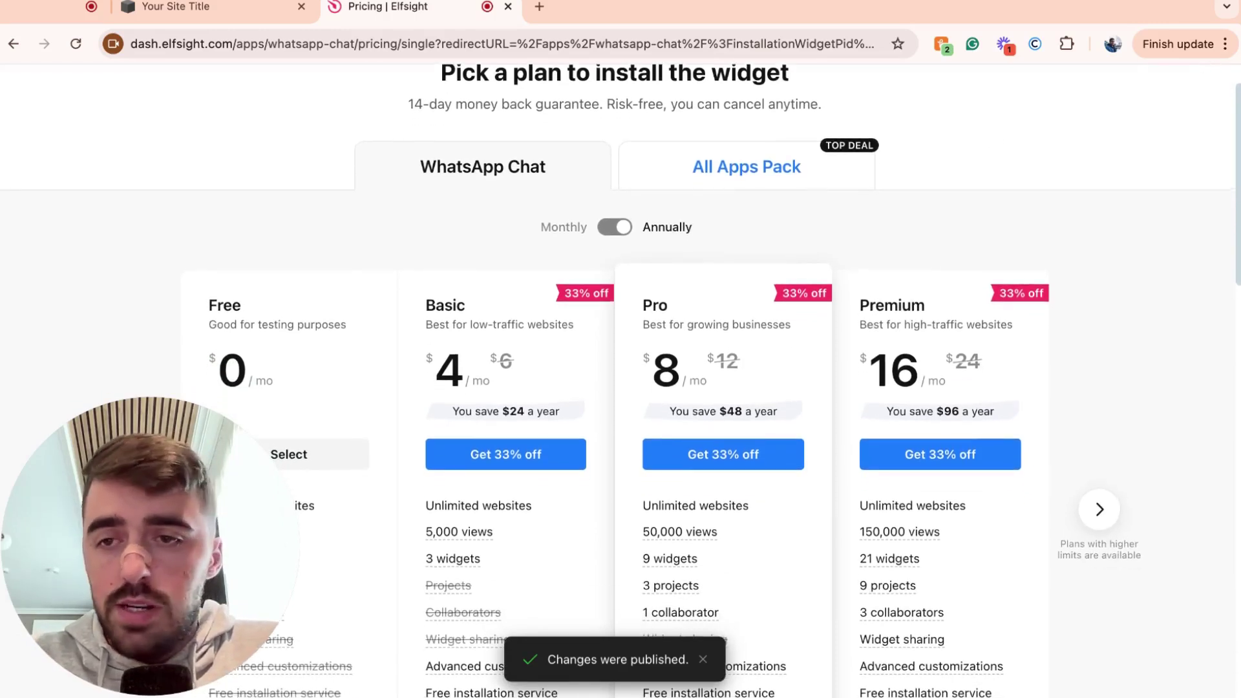
scroll(296, 346, "down", 4)
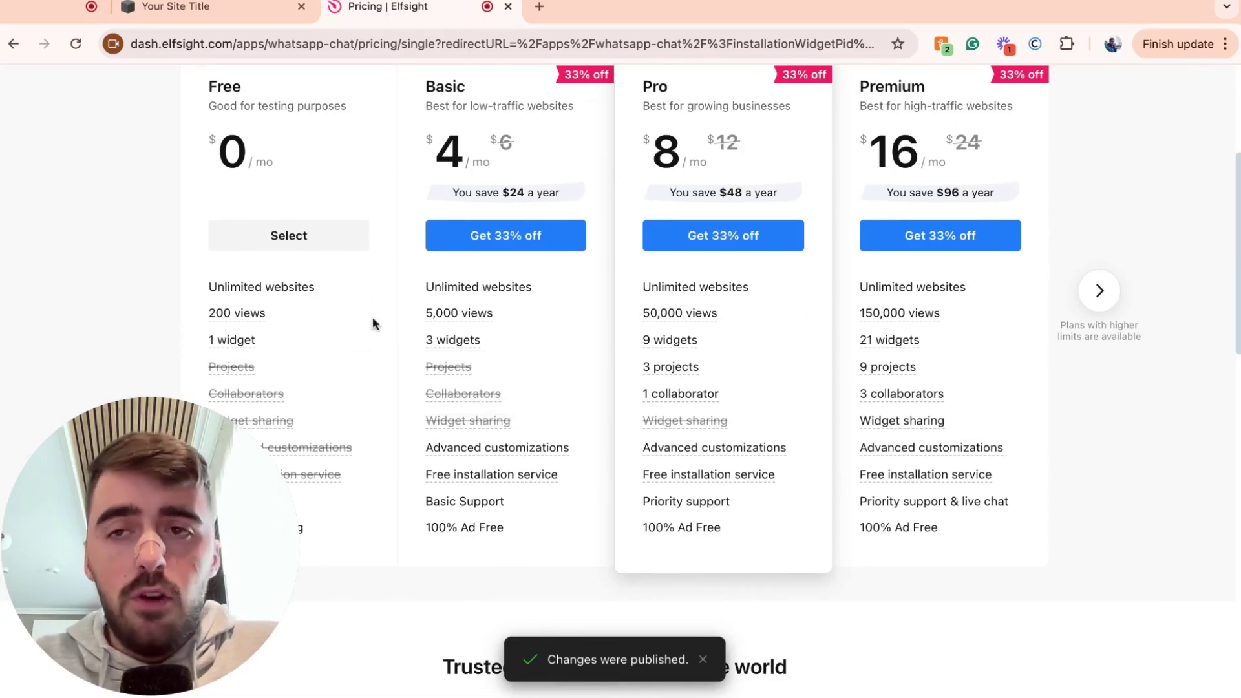
scroll(362, 291, "up", 1)
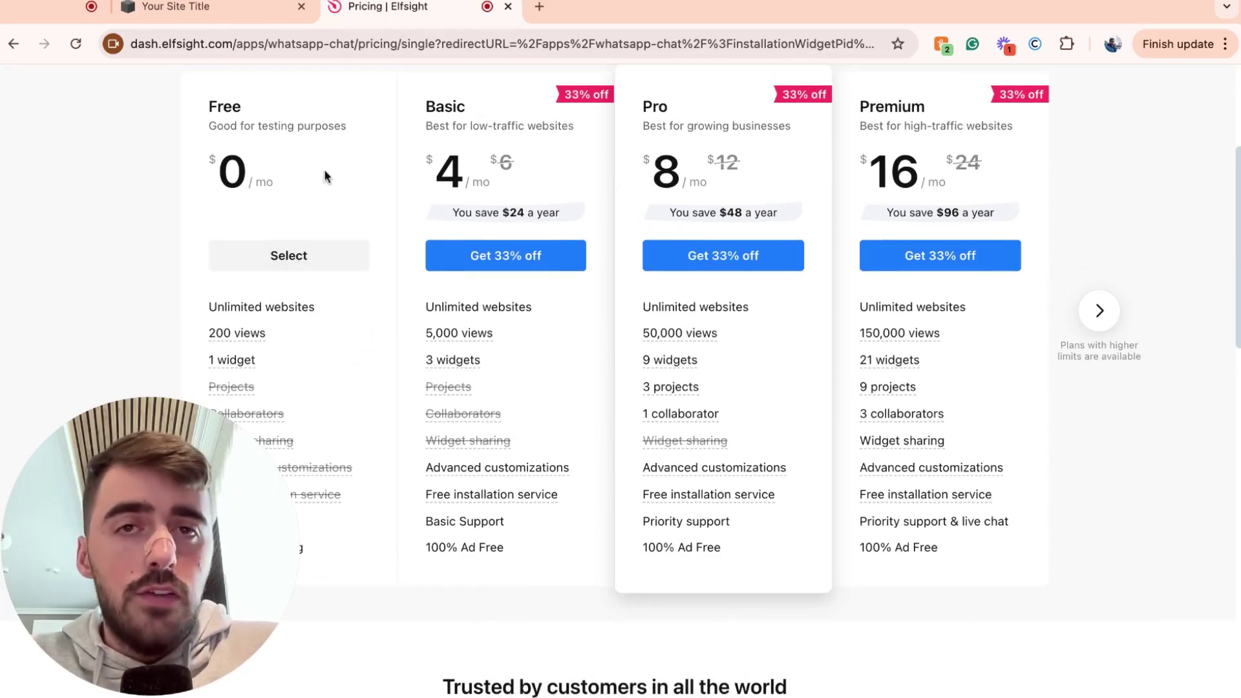
scroll(327, 175, "down", 1)
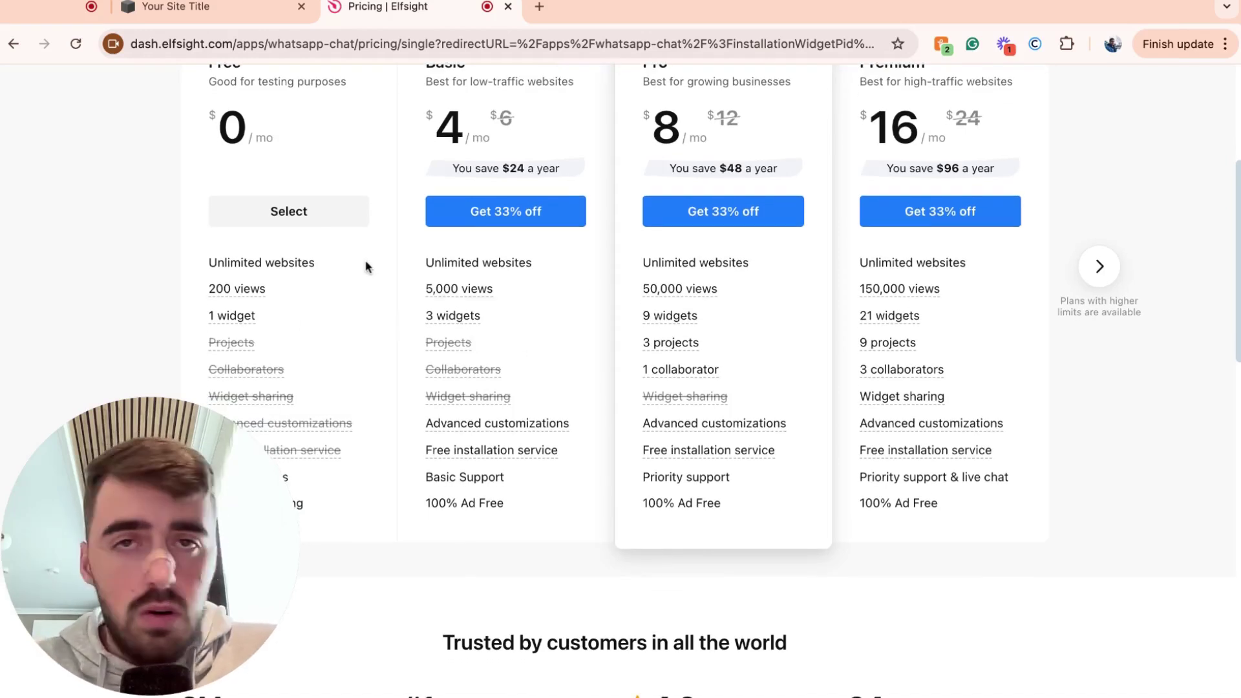
scroll(675, 362, "up", 1)
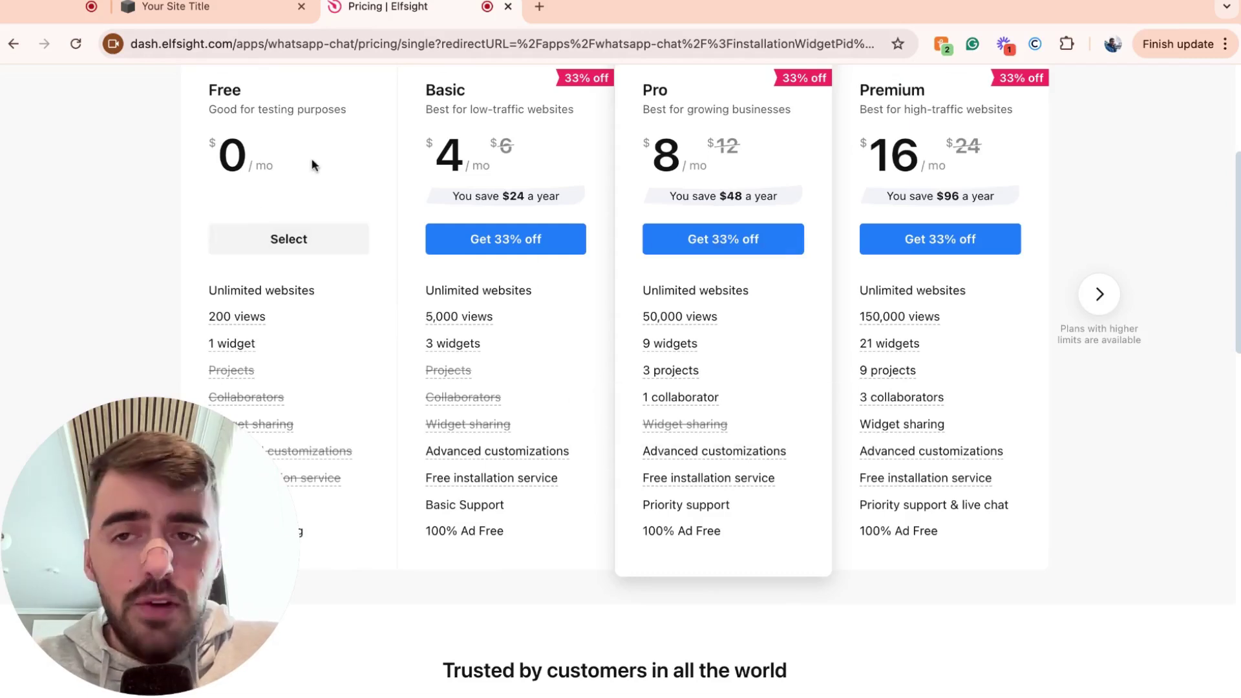
scroll(313, 188, "up", 1)
Pick the Free plan, copy the embed code, and return to Squarespace.
left_click(306, 260)
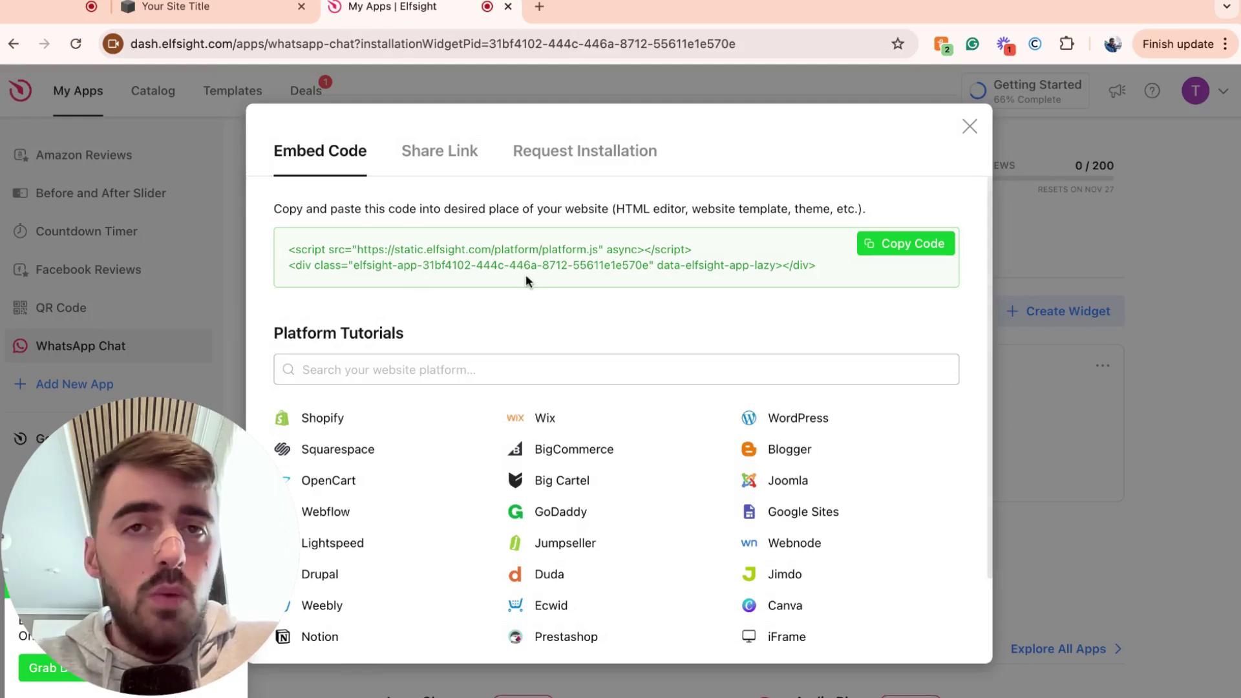
left_click(883, 245)
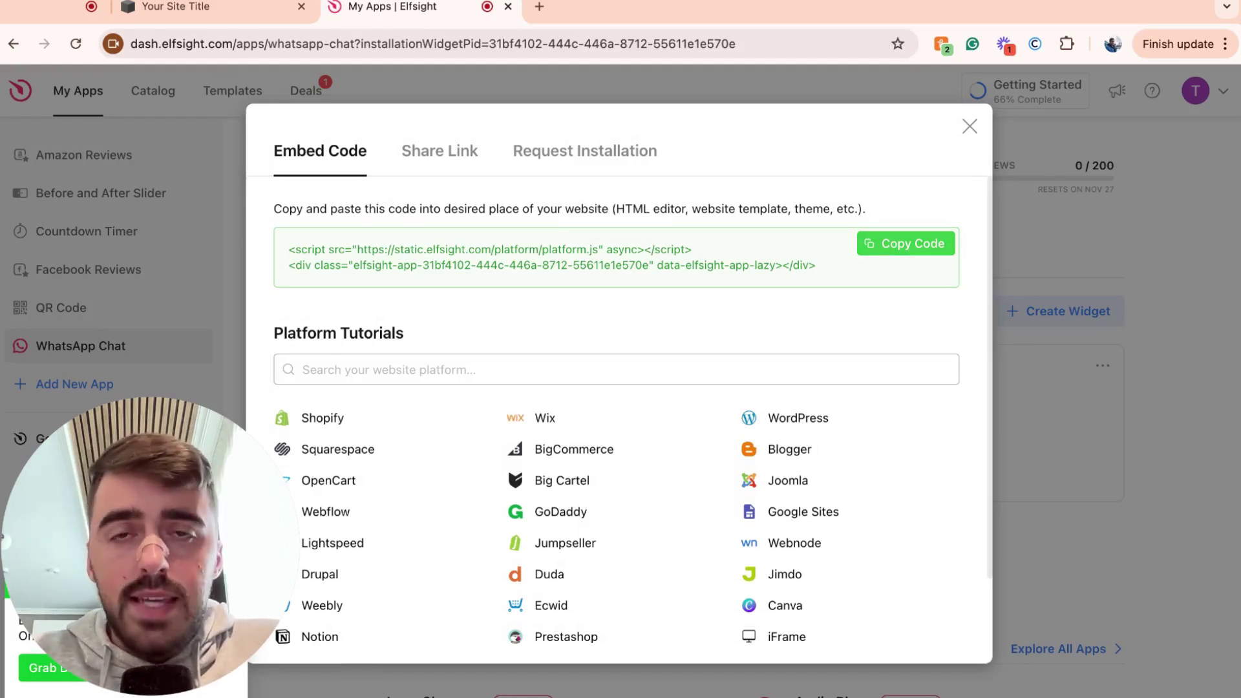
key("ctrl+shift+Tab")
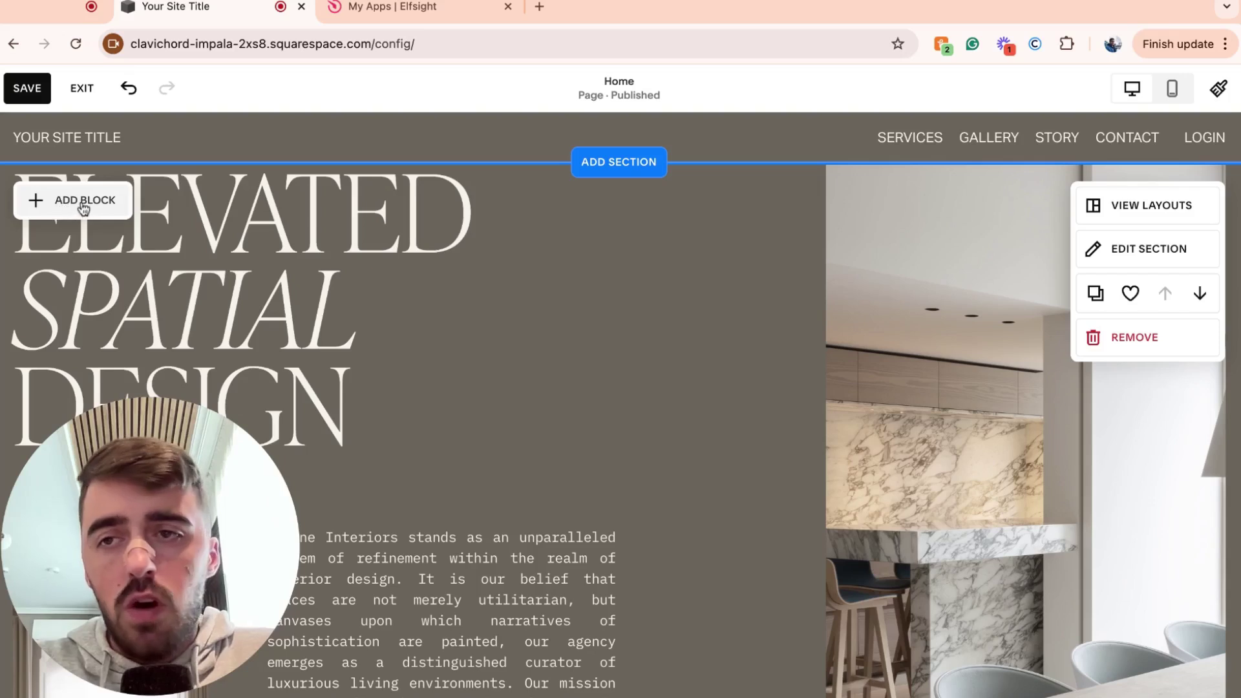
Add a Code block to the Home page beside the hero image.
left_click(103, 208)
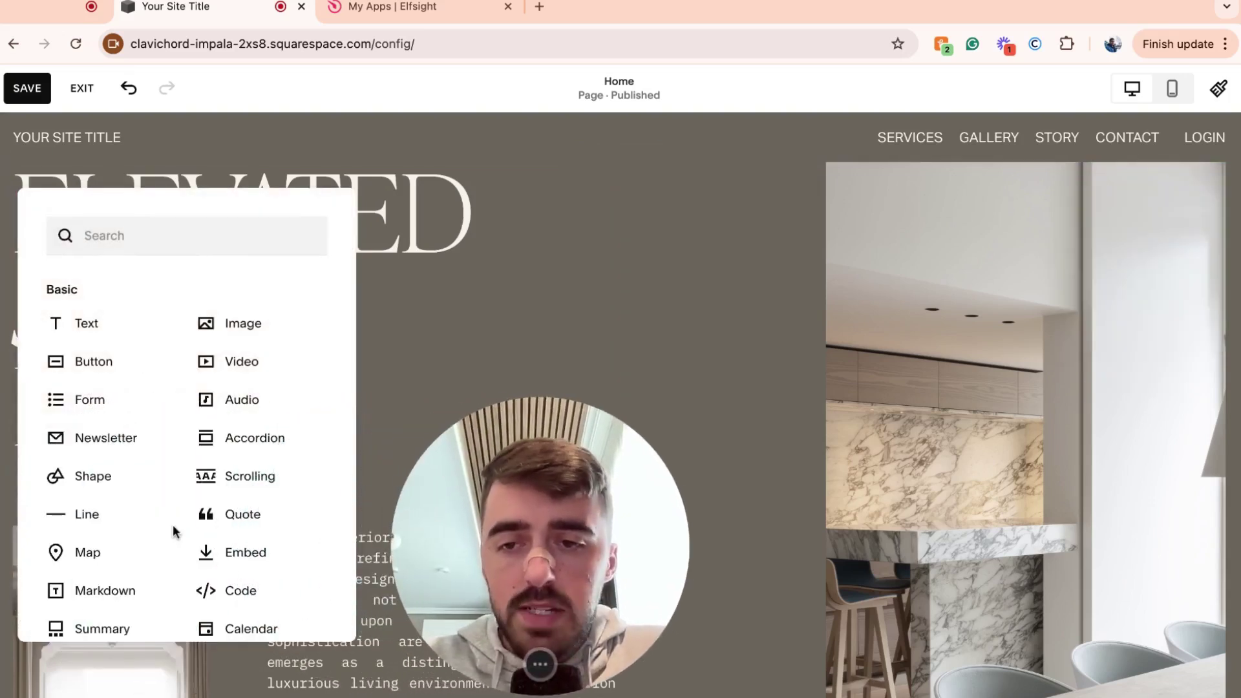
scroll(317, 527, "down", 2)
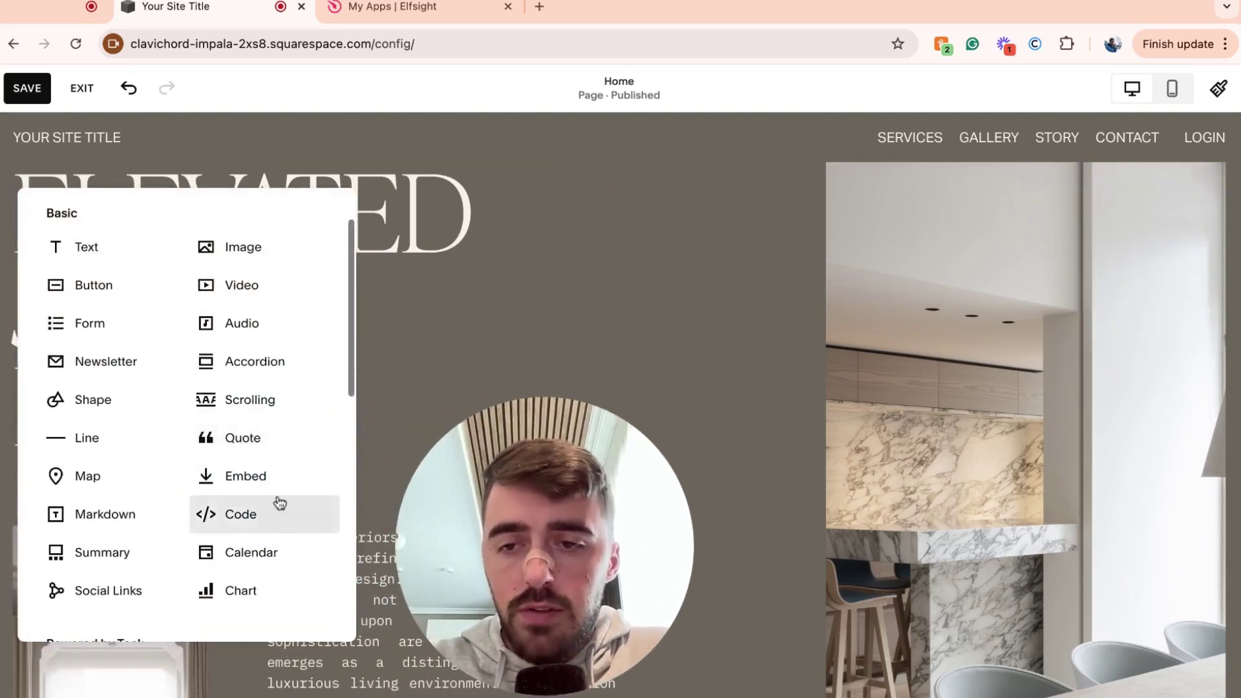
scroll(272, 411, "down", 2)
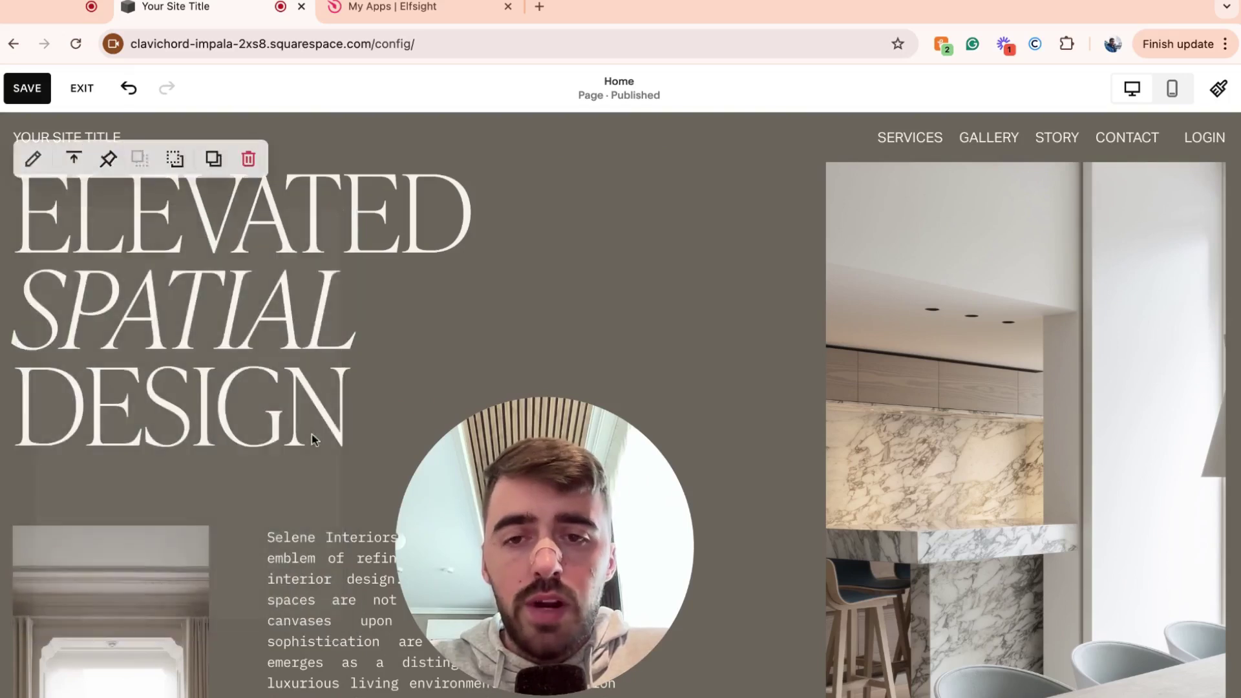
left_click(65, 261)
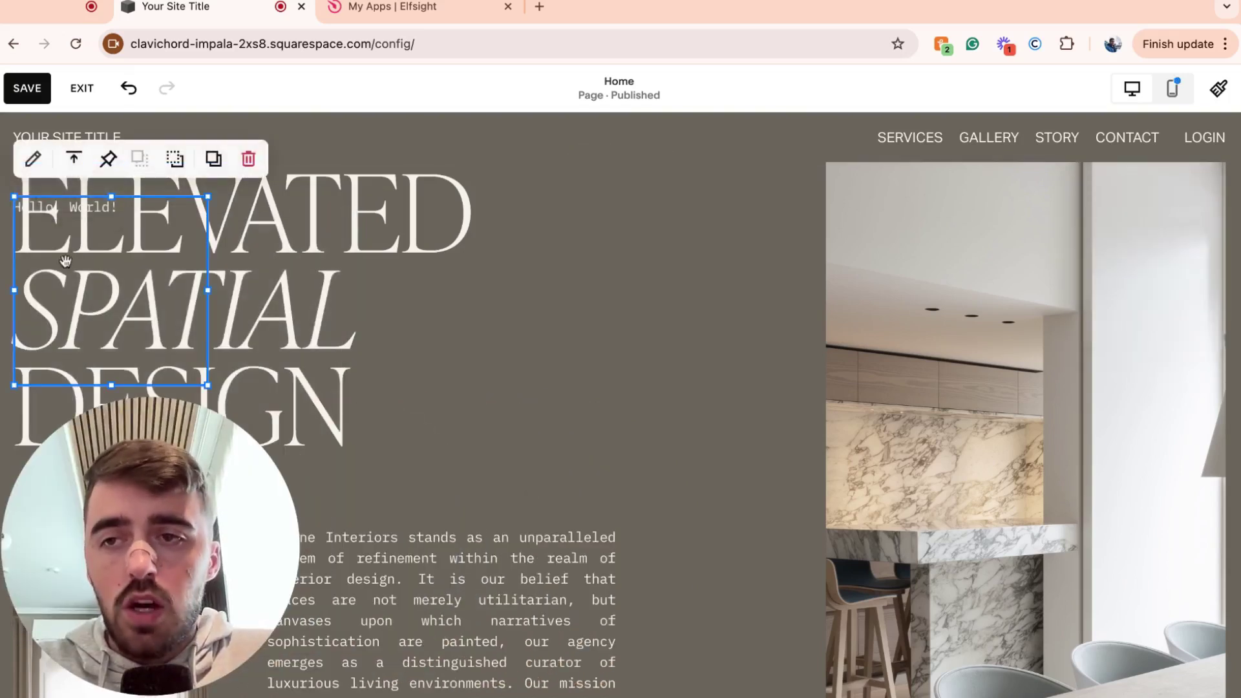
left_click_drag(65, 260, 670, 317)
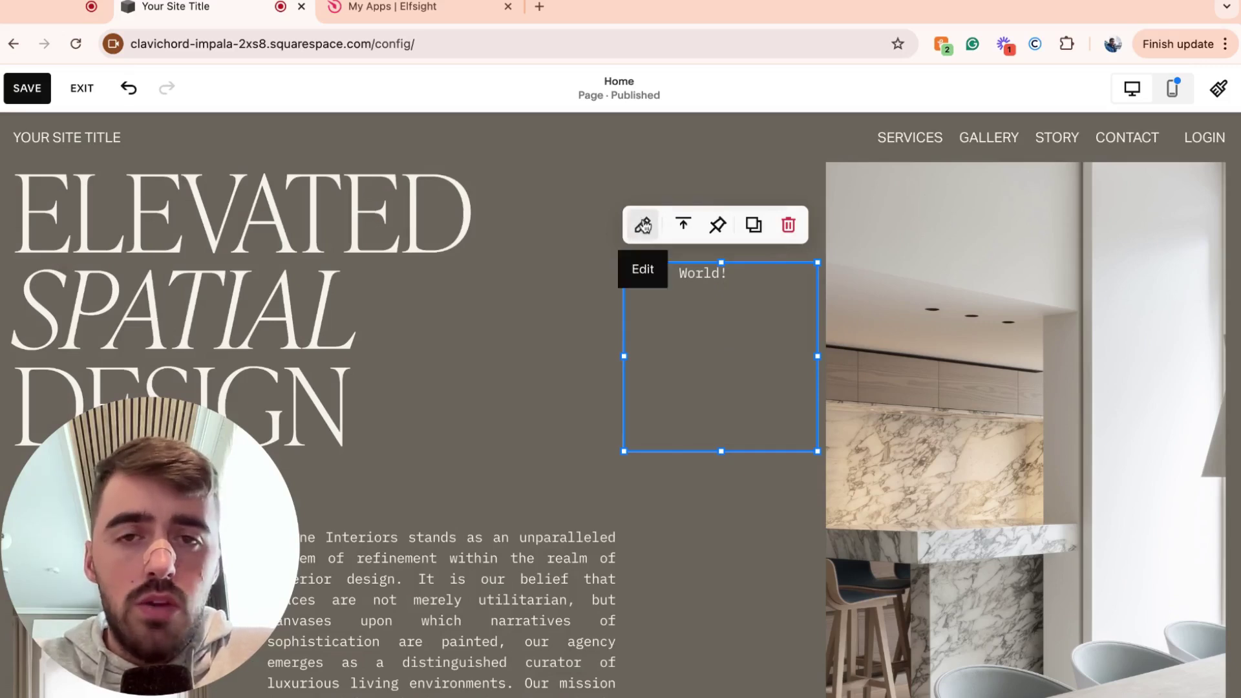
Replace the block's Hello, World! placeholder with the Elfsight embed code.
left_click(643, 226)
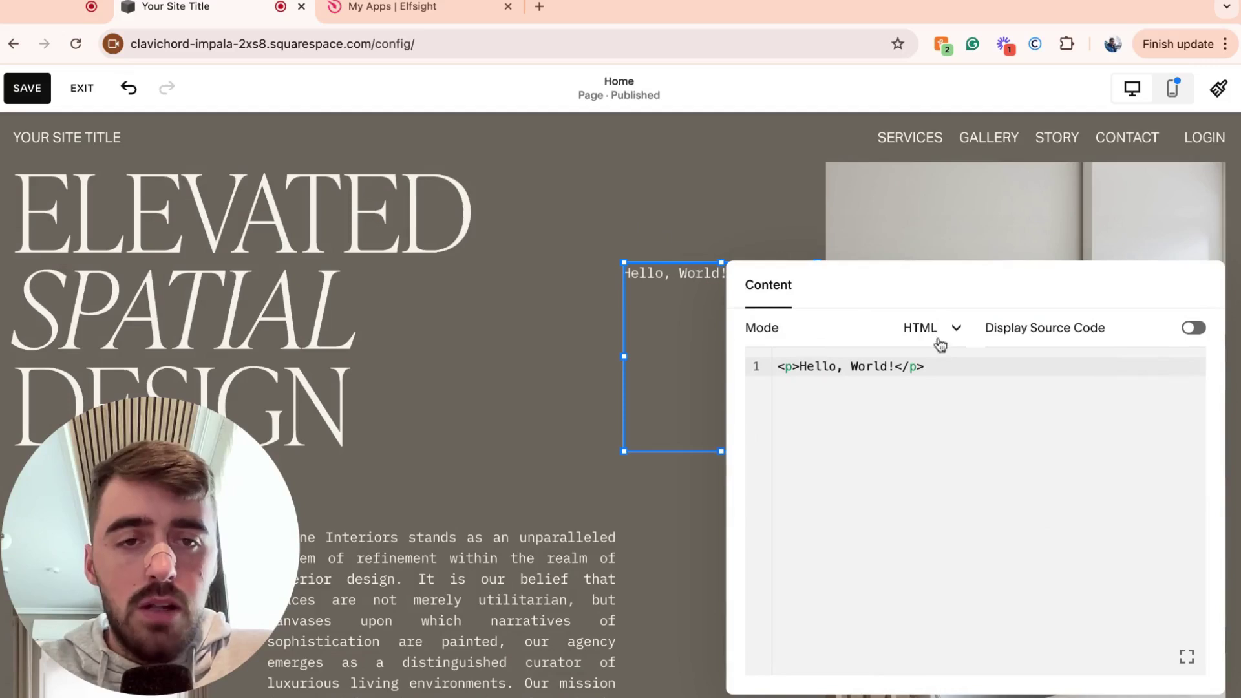
left_click(951, 372)
key("ctrl+a")
key("BackSpace")
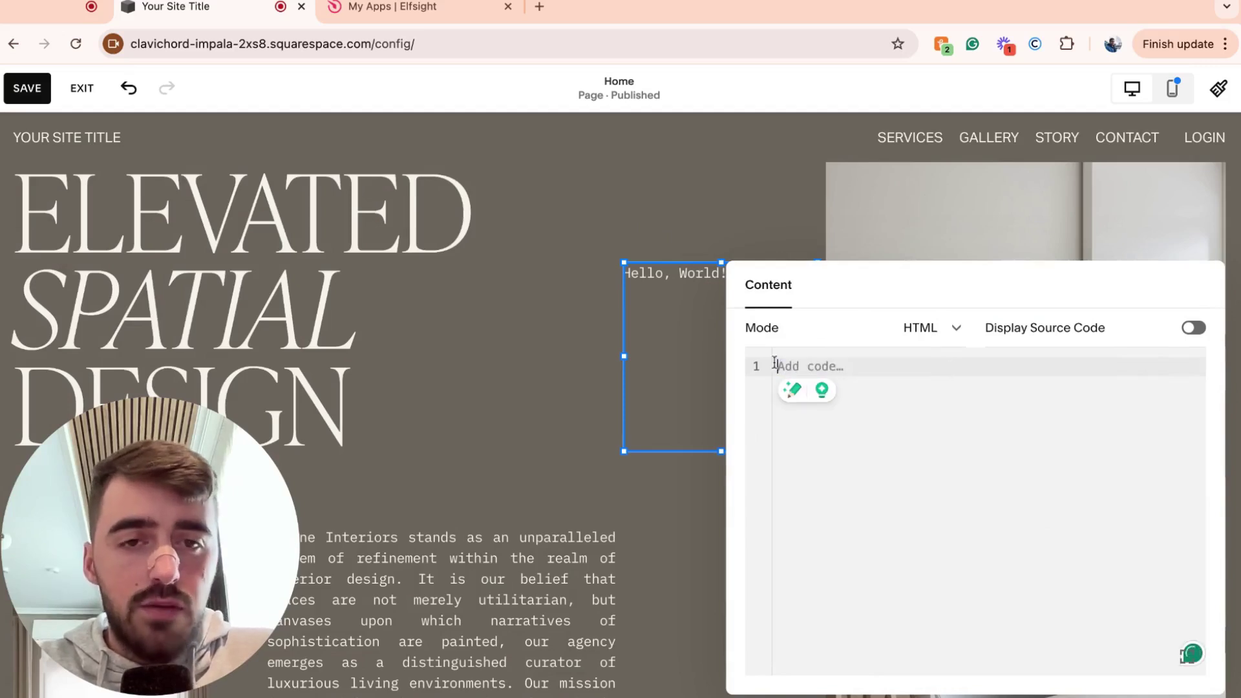
key("ctrl+v")
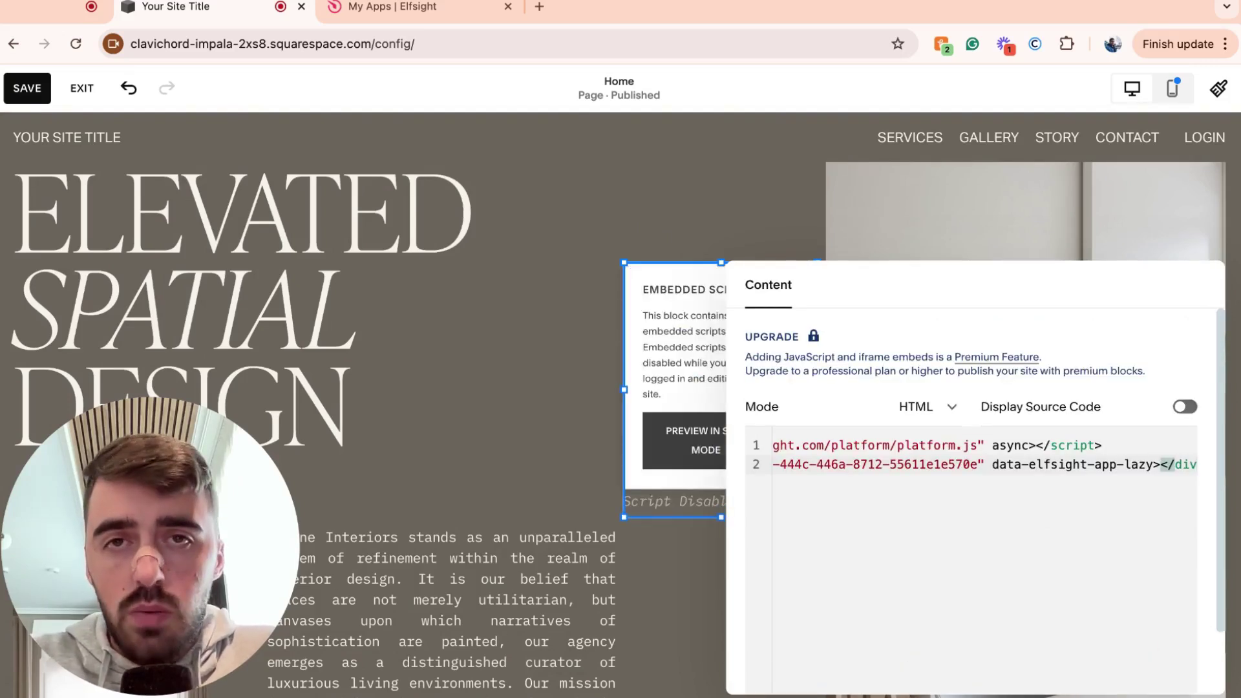
left_click(732, 201)
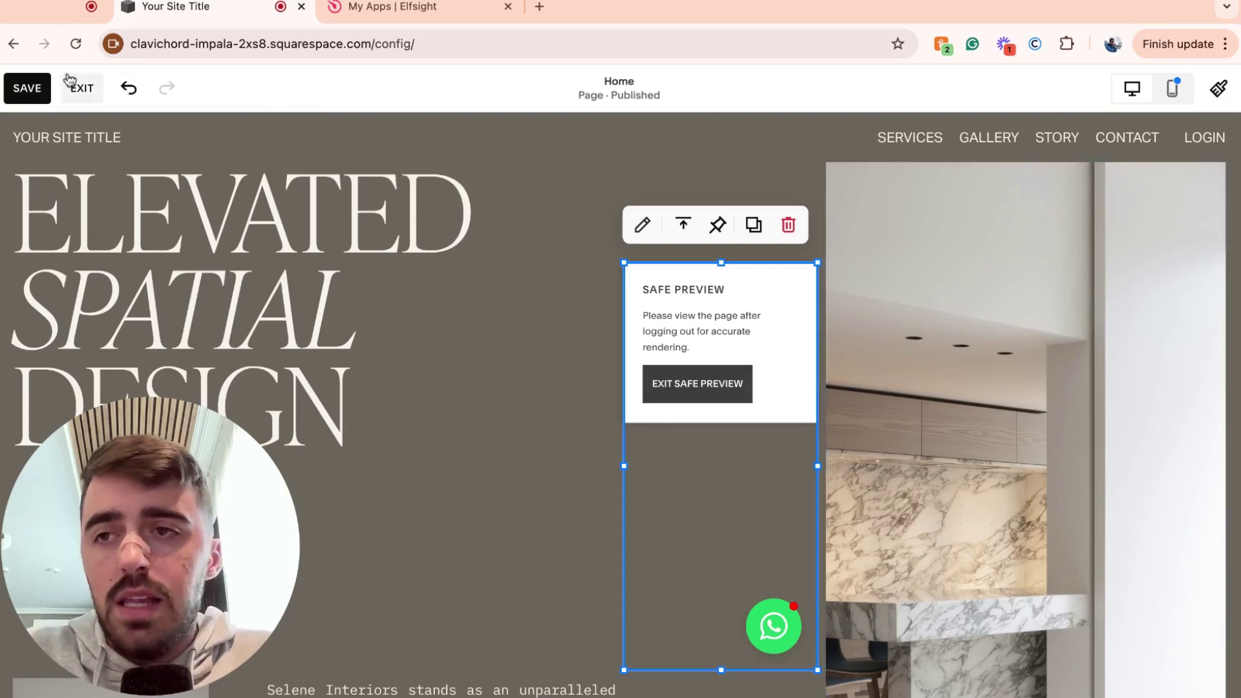
Save the Home page, exit the editor, and preview the live site.
left_click(37, 91)
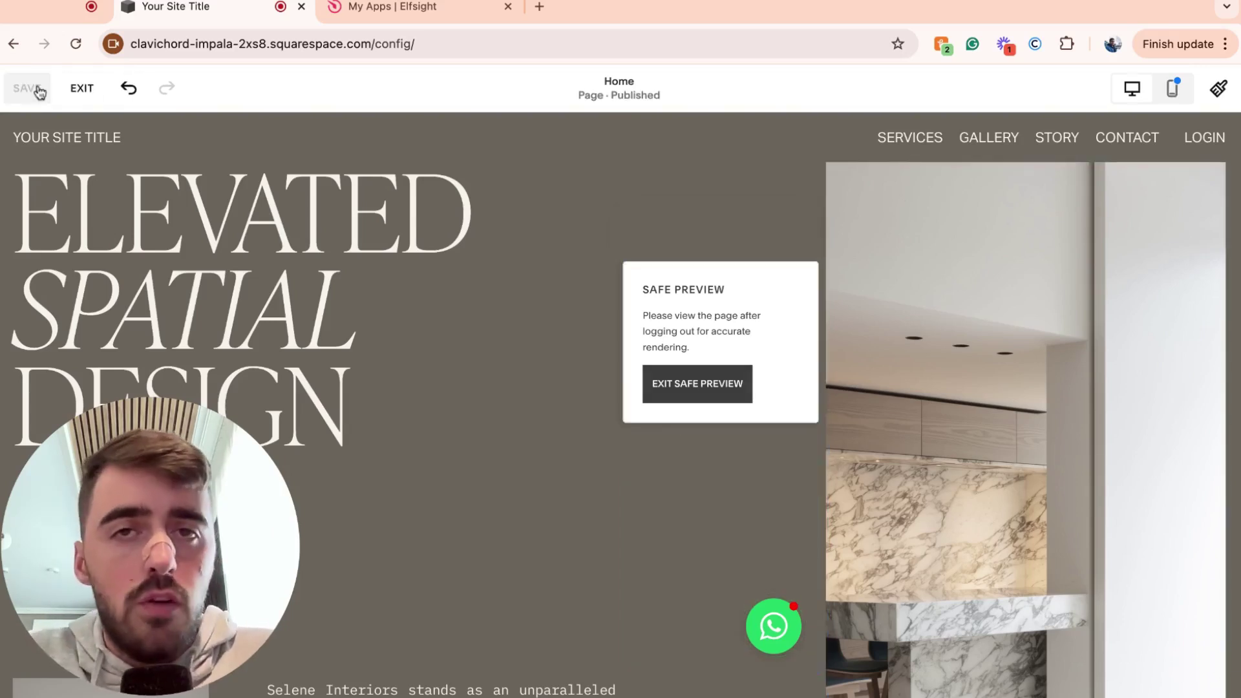
left_click(82, 88)
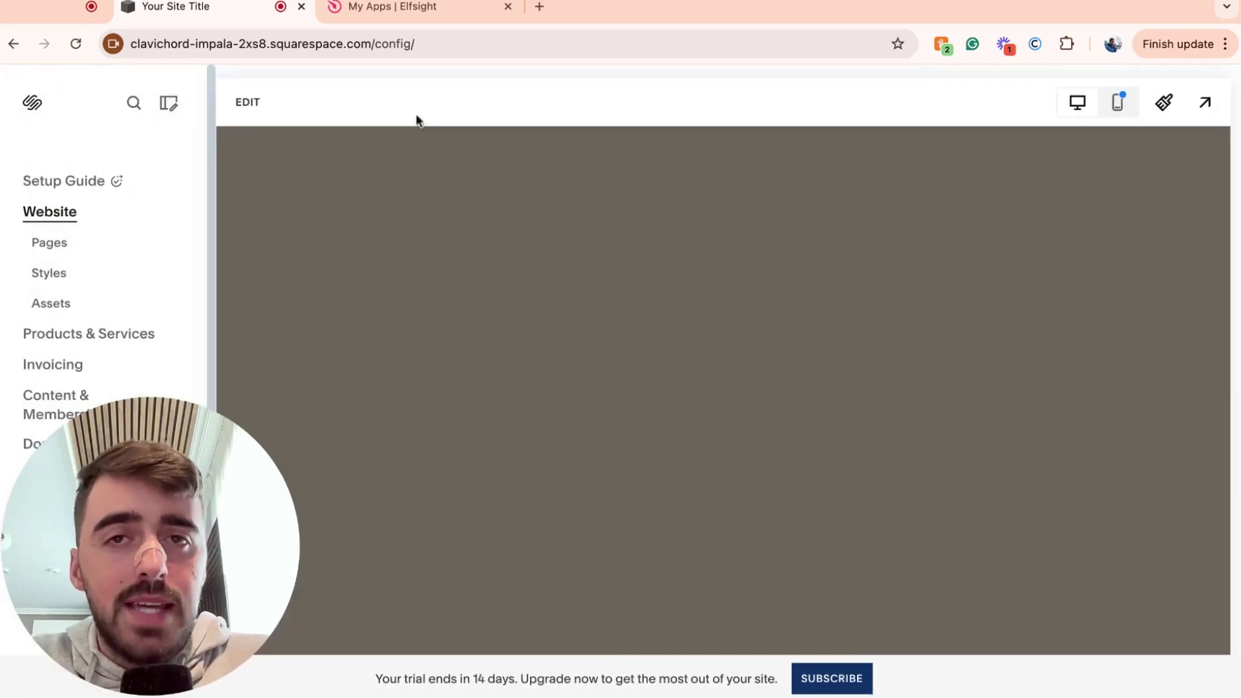
left_click(1205, 103)
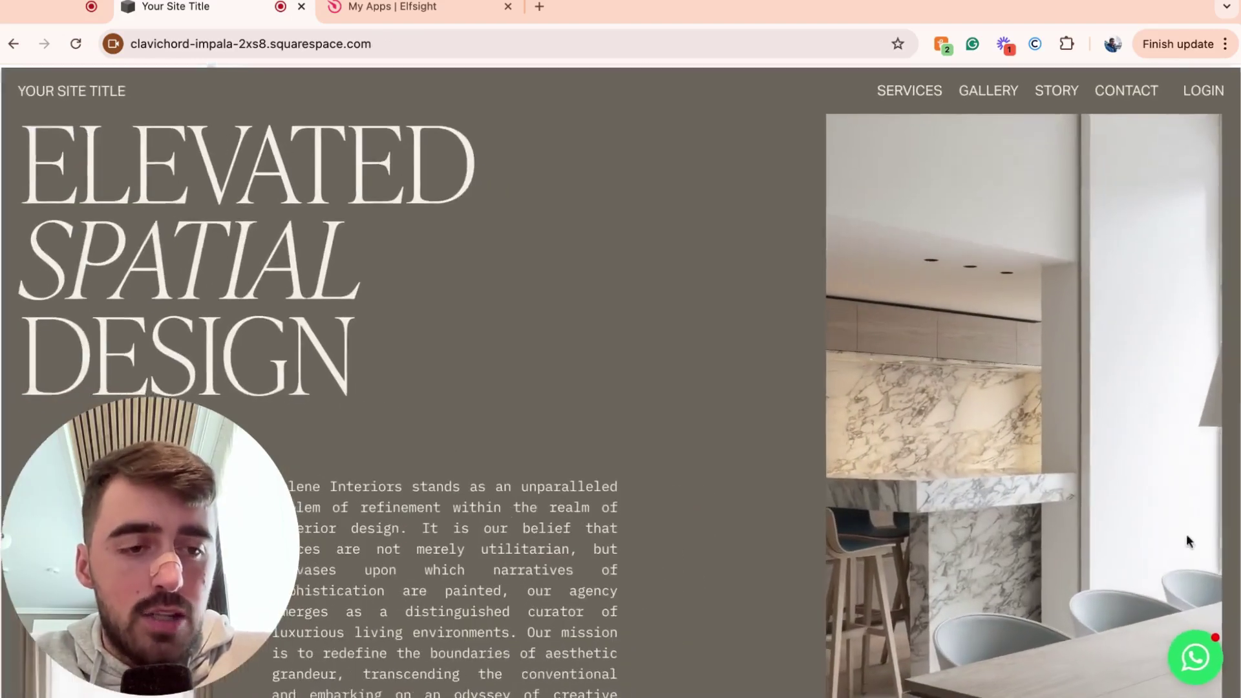